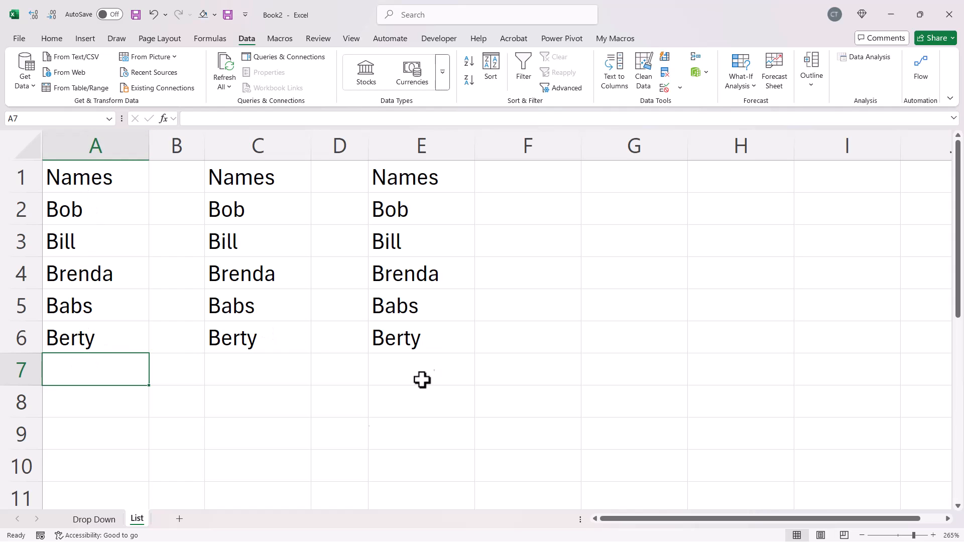
# Add list data validation to cell B2 of the Drop Down sheet with source =List!$A$2:$A$10, and view its choices
pyautogui.click(106, 519)
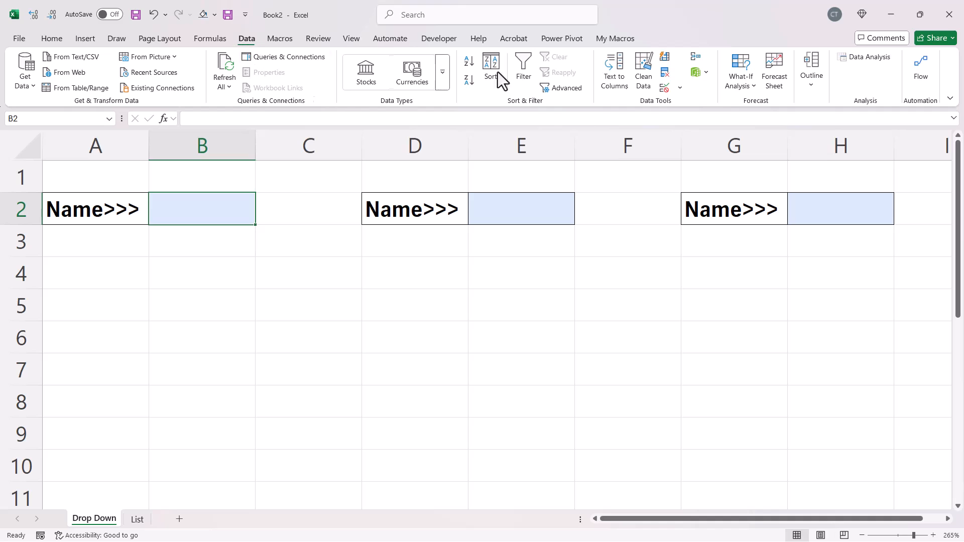
pyautogui.click(680, 88)
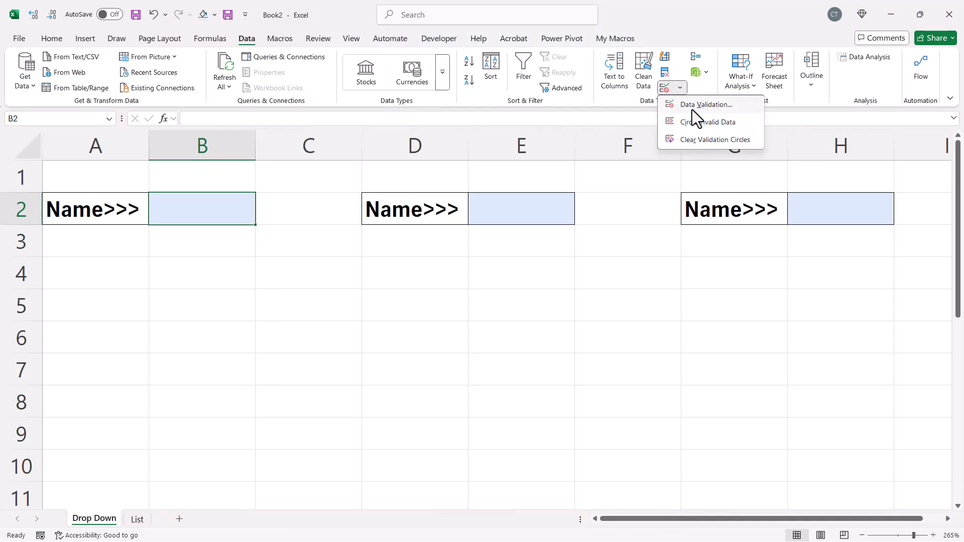
pyautogui.click(691, 106)
pyautogui.click(733, 292)
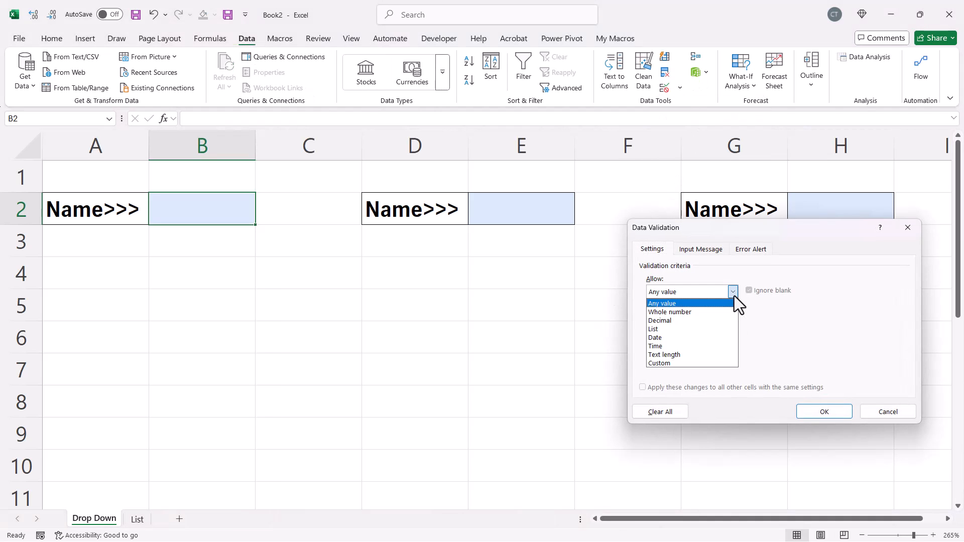
pyautogui.click(686, 328)
pyautogui.click(681, 345)
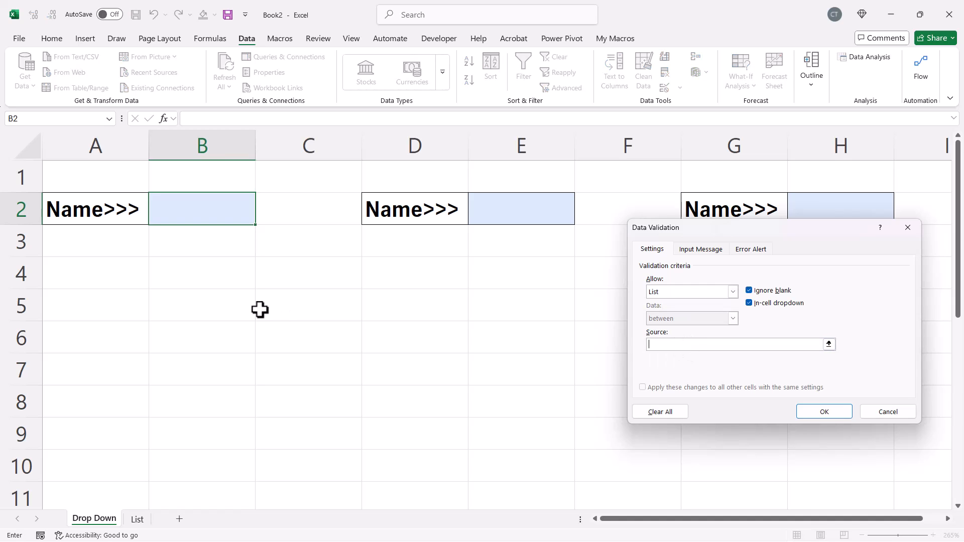
pyautogui.click(137, 519)
pyautogui.moveTo(109, 222); pyautogui.dragTo(92, 461)
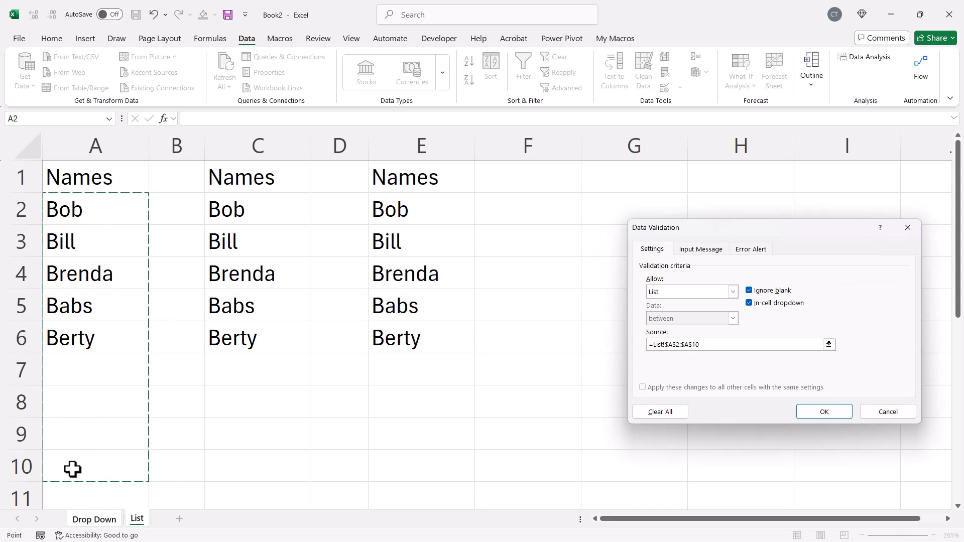
pyautogui.click(819, 411)
pyautogui.click(261, 220)
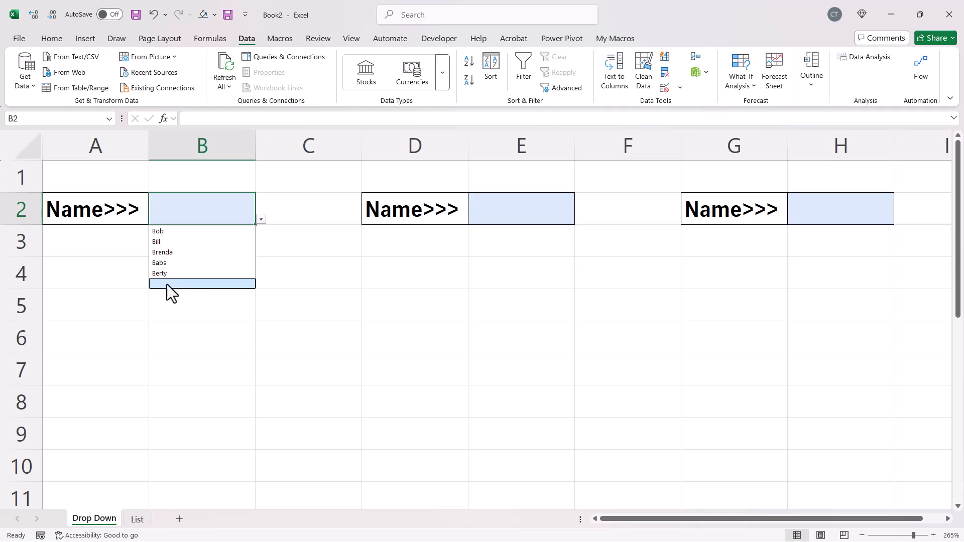
# Enter an additional first name in cell A7 of the List sheet and check B2's choices on the Drop Down sheet
pyautogui.click(141, 520)
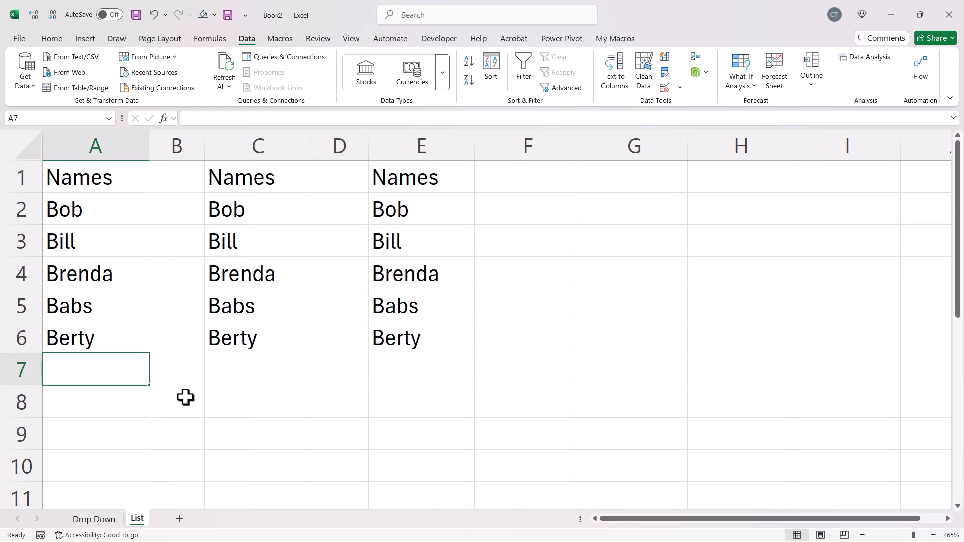
pyautogui.write('Belinda')
pyautogui.press('Return')
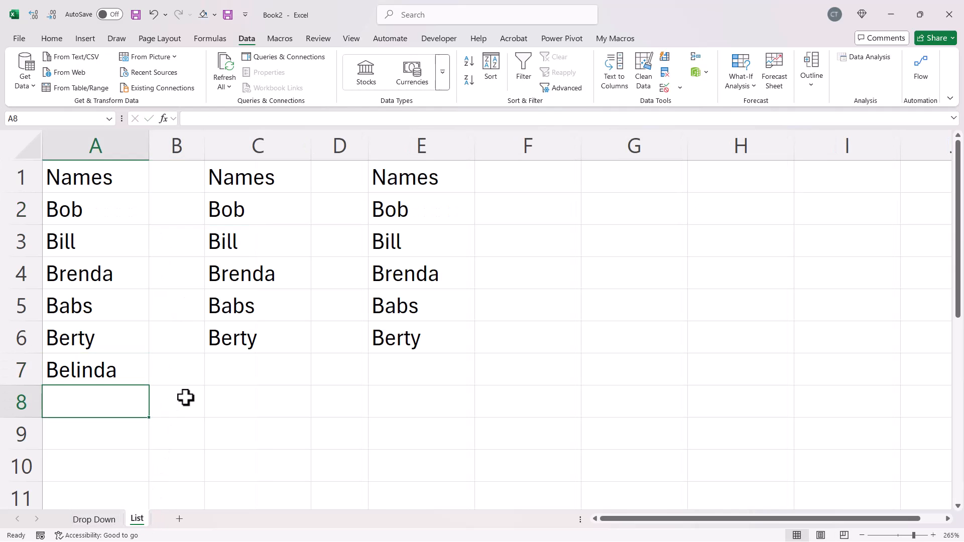
pyautogui.click(98, 521)
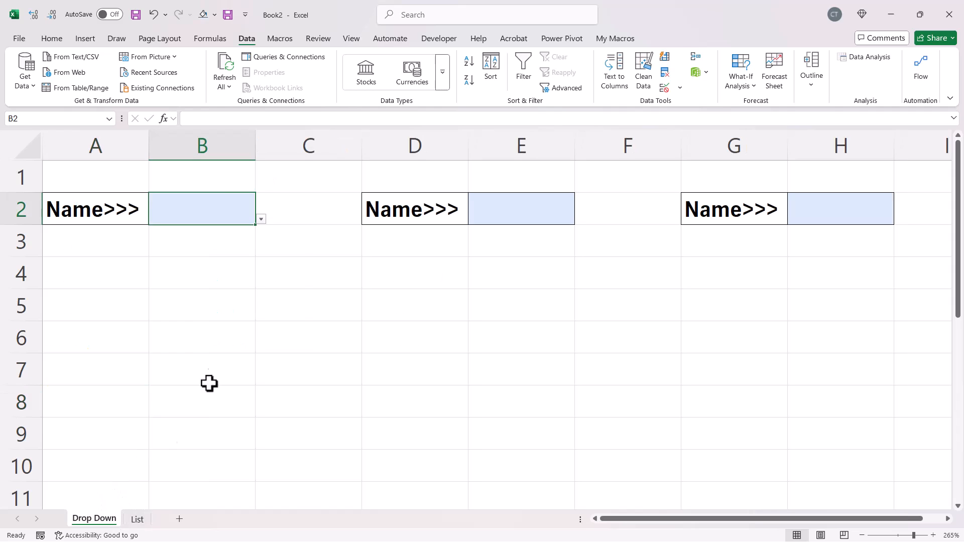
pyautogui.click(260, 220)
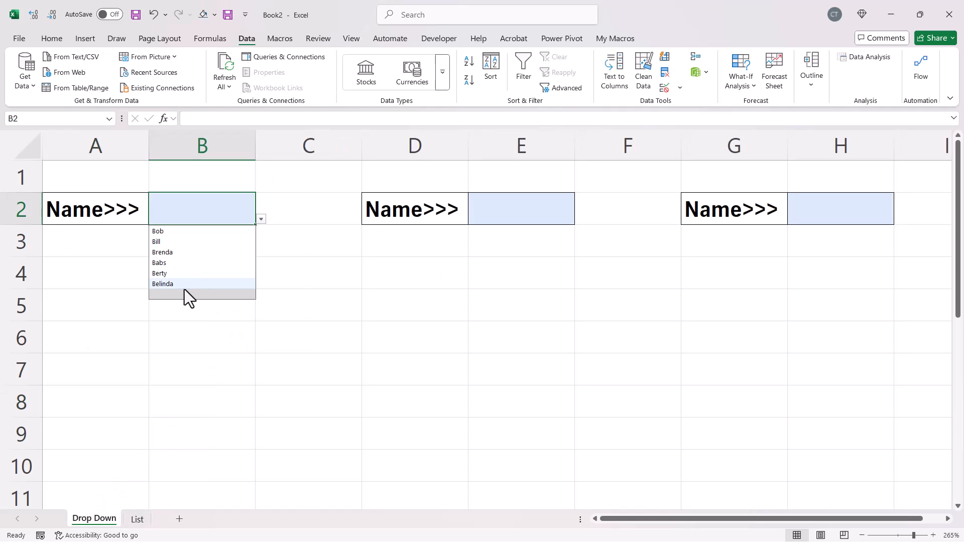
pyautogui.click(261, 219)
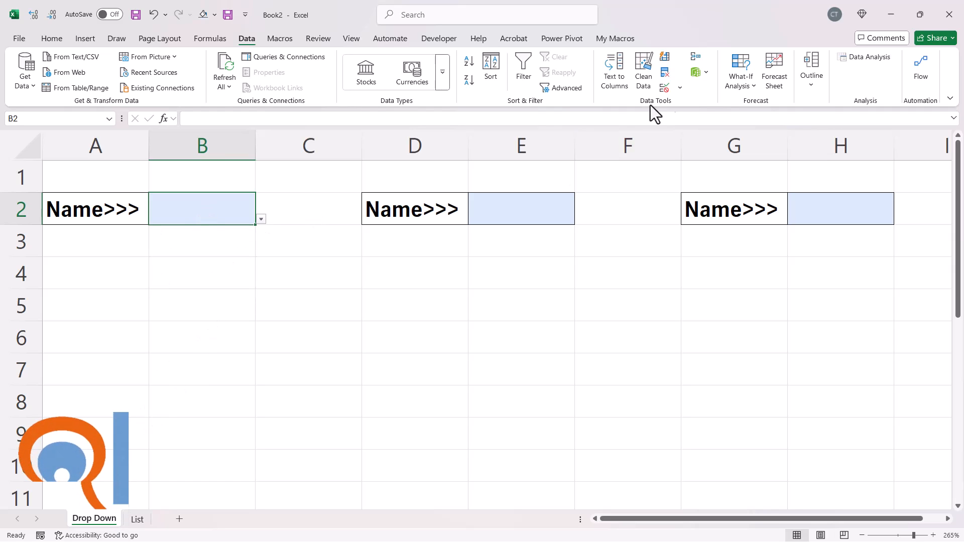
# Change B2's validation source to the trimmed range =List!$A$2:.$A$10 and check its dropdown choices
pyautogui.click(664, 87)
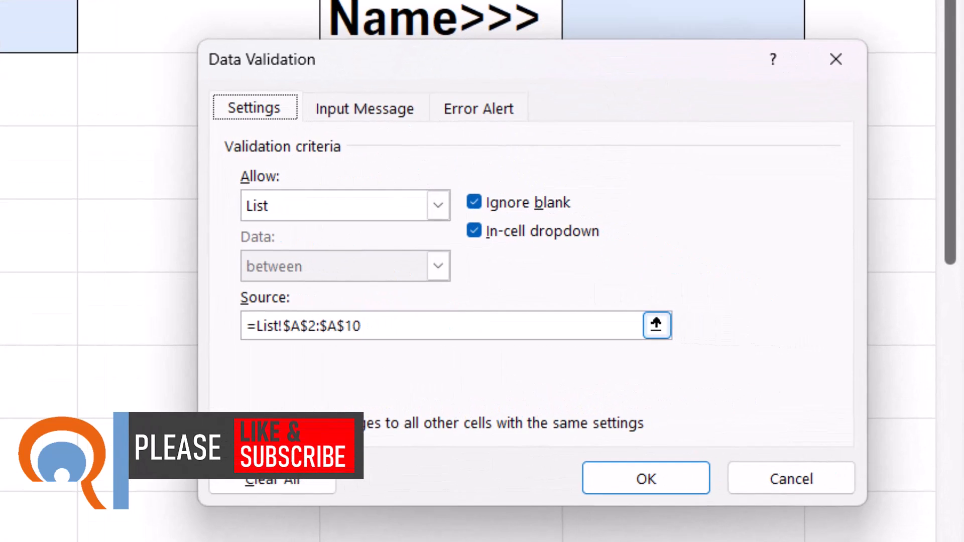
pyautogui.click(319, 326)
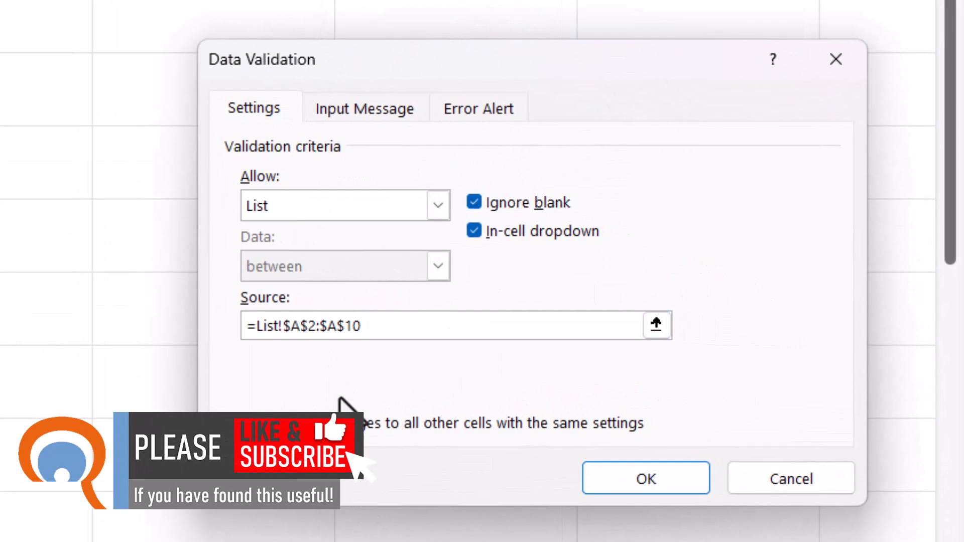
pyautogui.write('.')
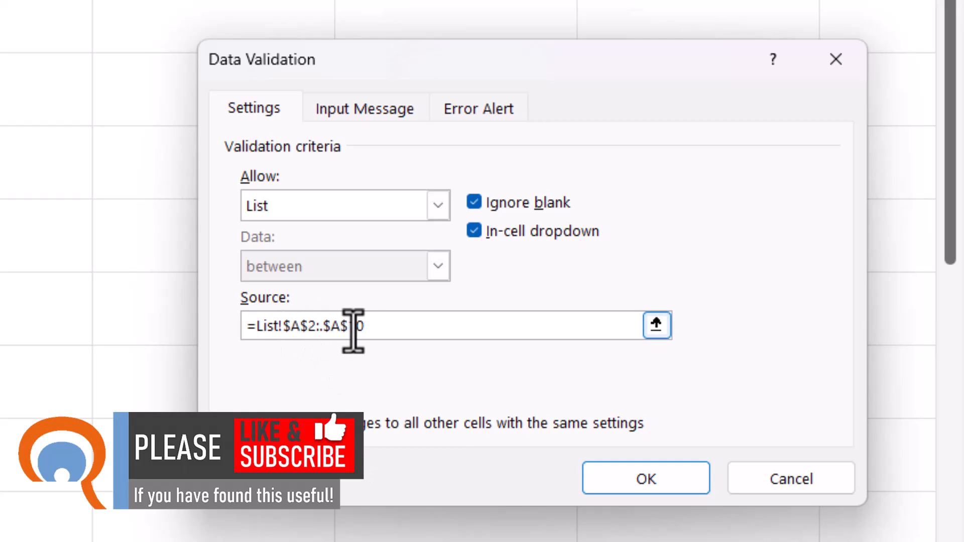
pyautogui.click(605, 474)
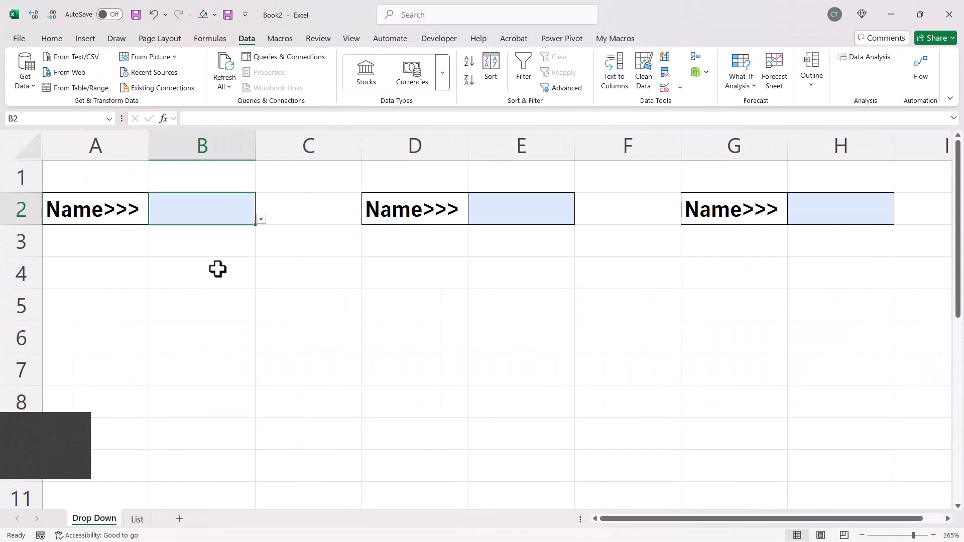
pyautogui.click(262, 219)
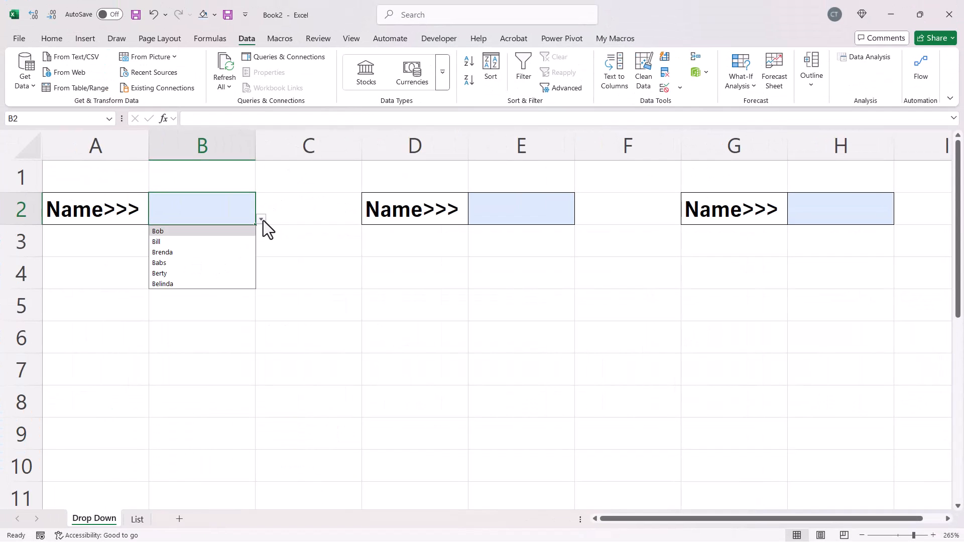
pyautogui.click(263, 221)
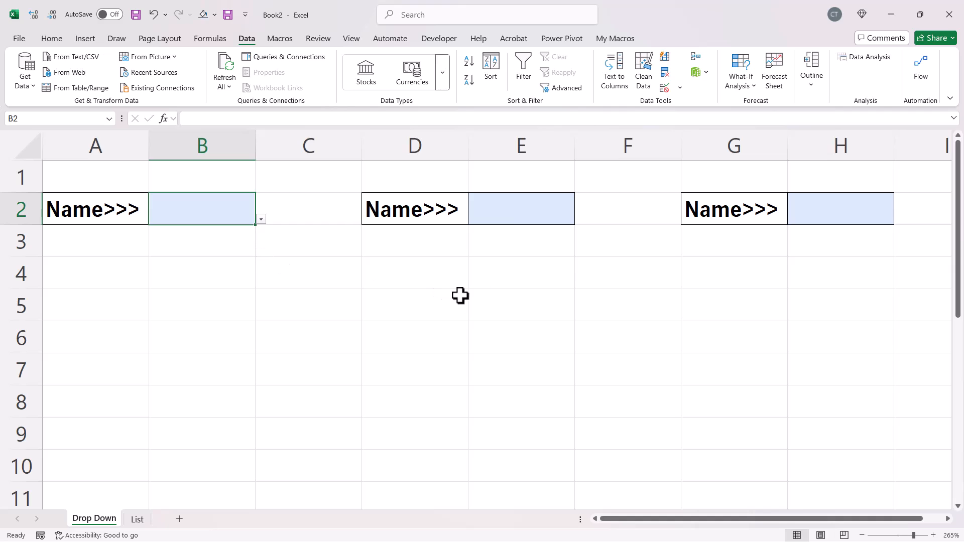
# Convert the range C1:C6 on the List sheet into a table with headers and name it Names2
pyautogui.click(517, 211)
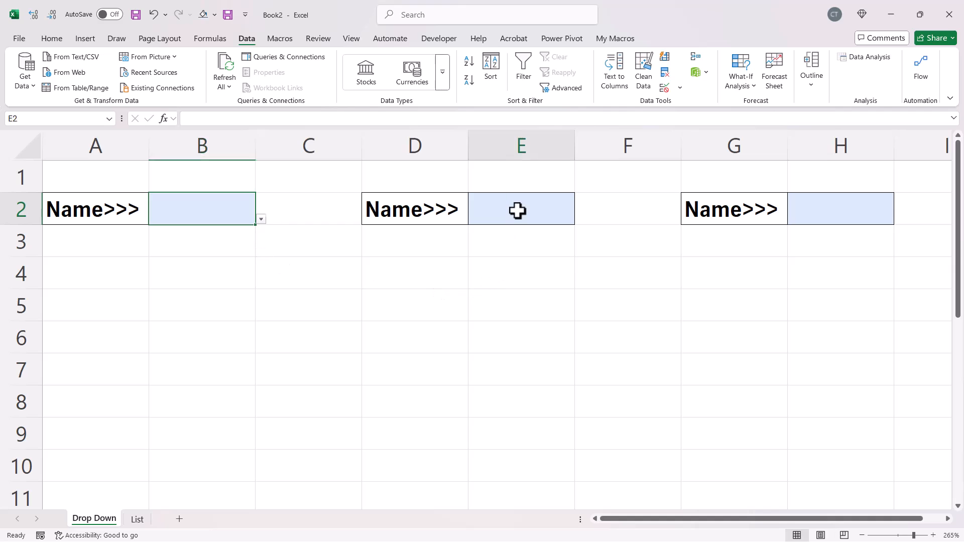
pyautogui.click(137, 519)
pyautogui.click(272, 216)
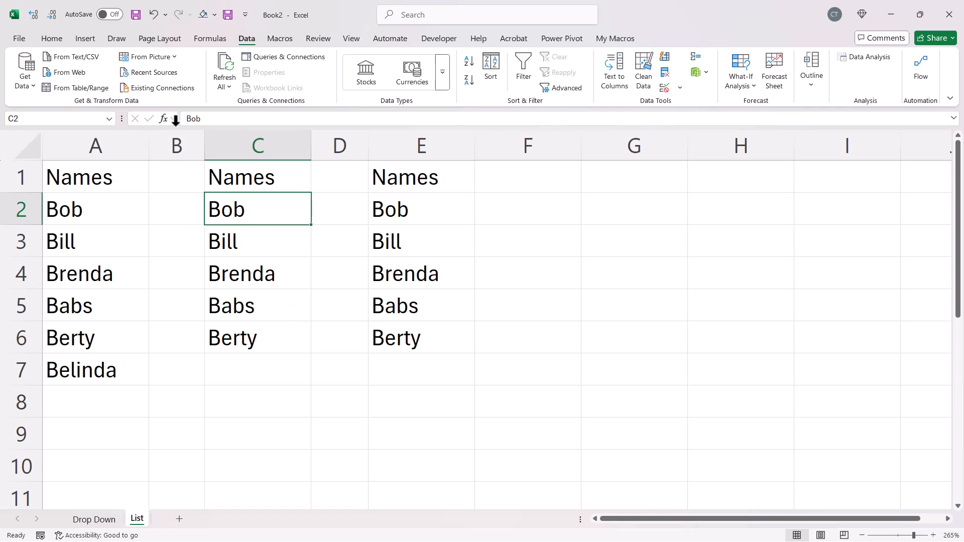
pyautogui.click(81, 38)
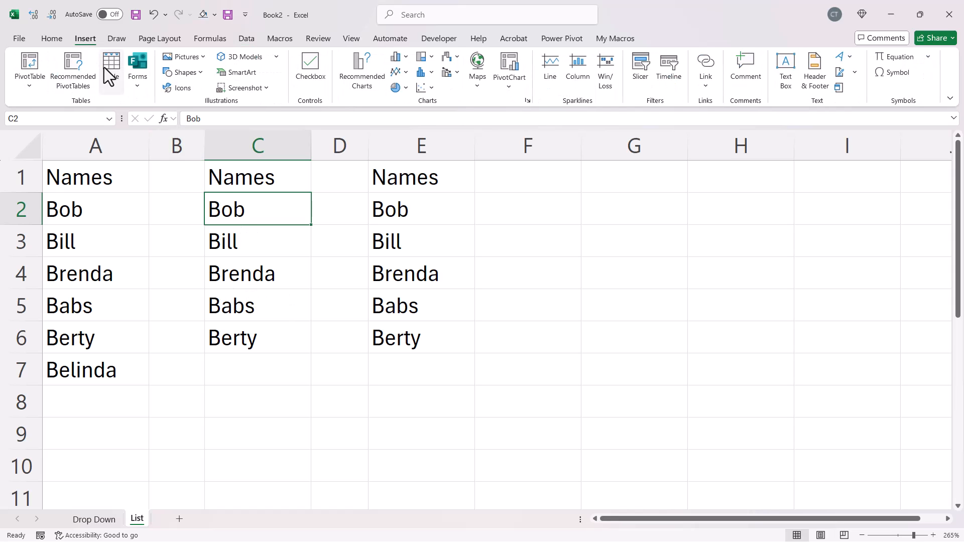
pyautogui.click(105, 68)
pyautogui.moveTo(757, 319); pyautogui.dragTo(394, 164)
pyautogui.click(361, 209)
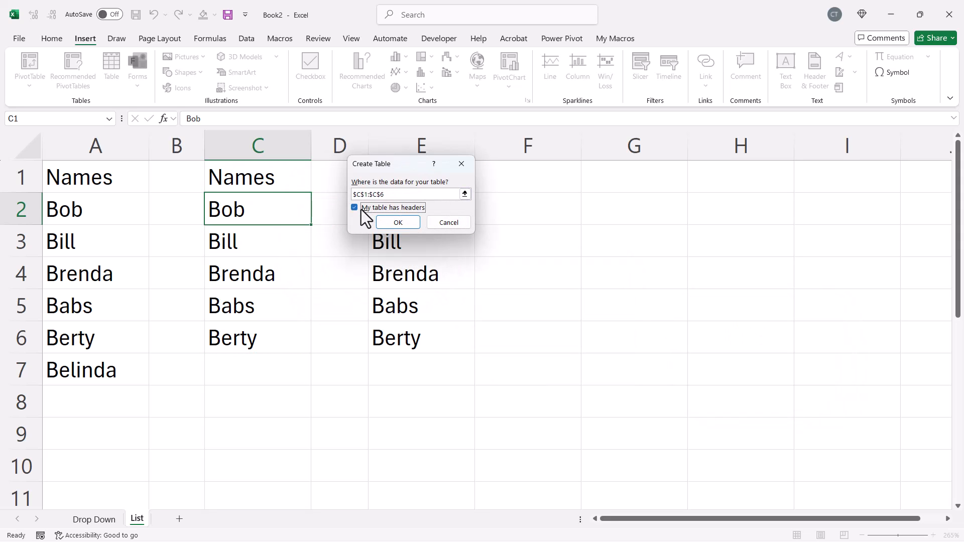
pyautogui.click(390, 225)
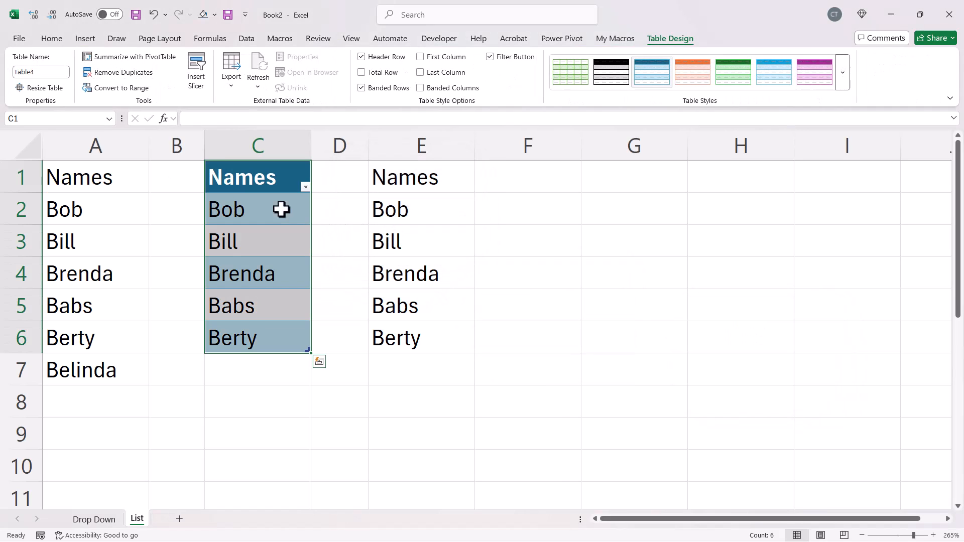
pyautogui.click(34, 71)
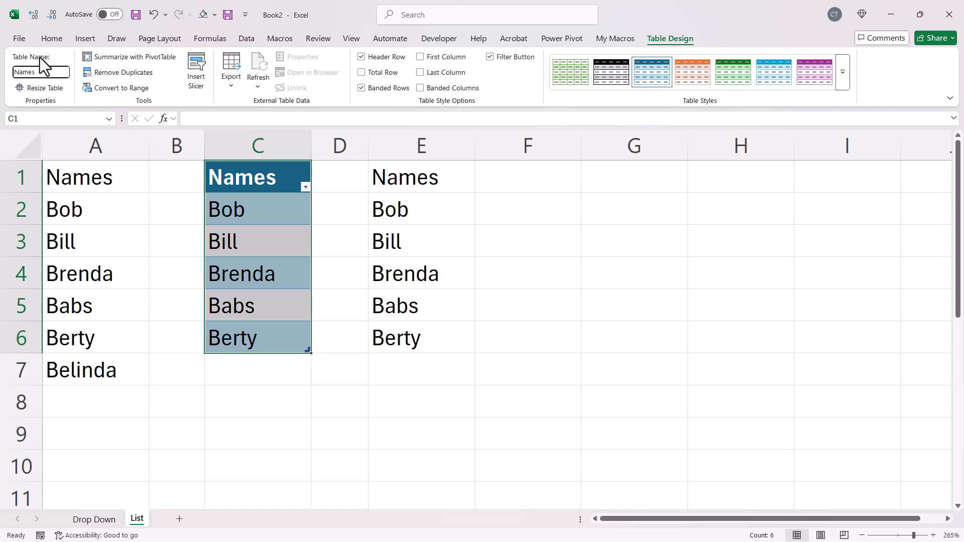
pyautogui.press('Return')
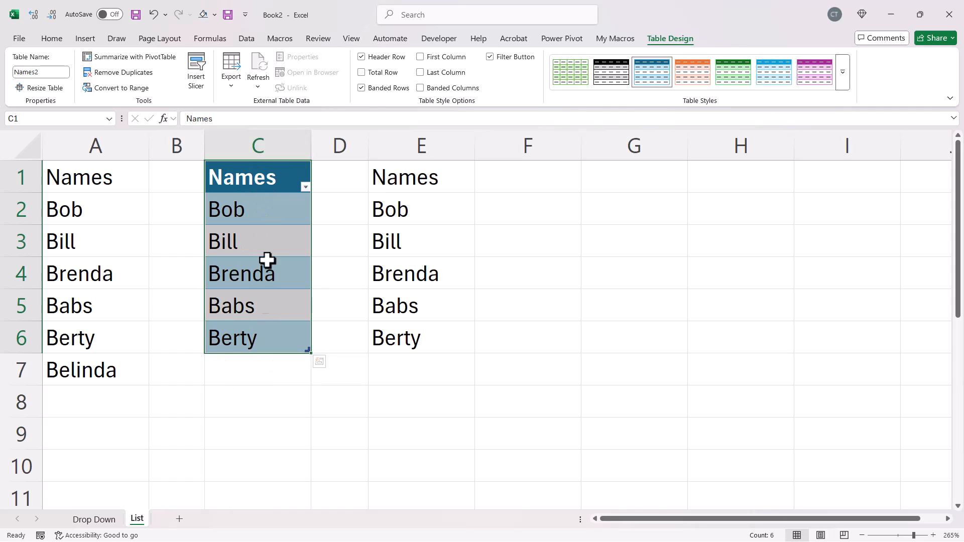
# Add list data validation to cell E2 of the Drop Down sheet, sourced from C2:C6 of the List sheet, and view its choices
pyautogui.click(100, 520)
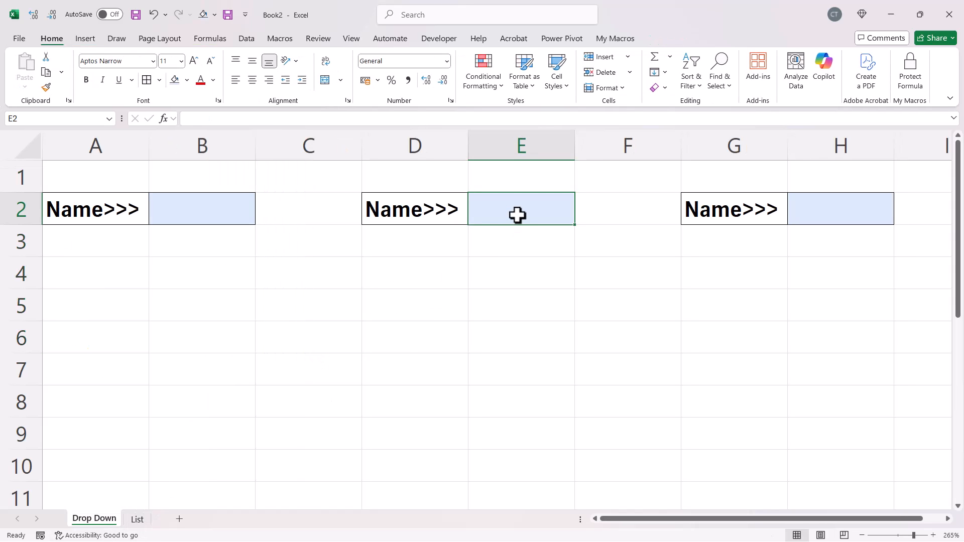
pyautogui.click(246, 39)
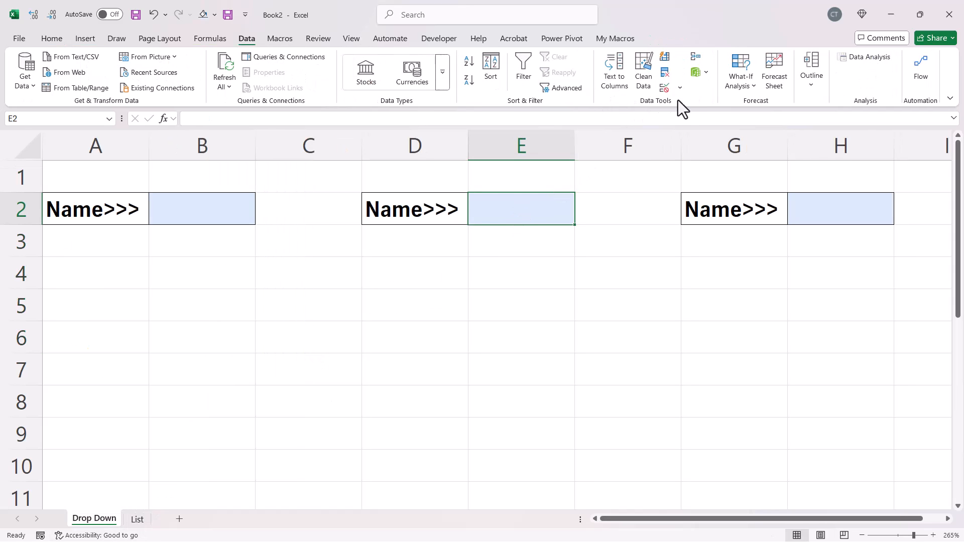
pyautogui.click(680, 88)
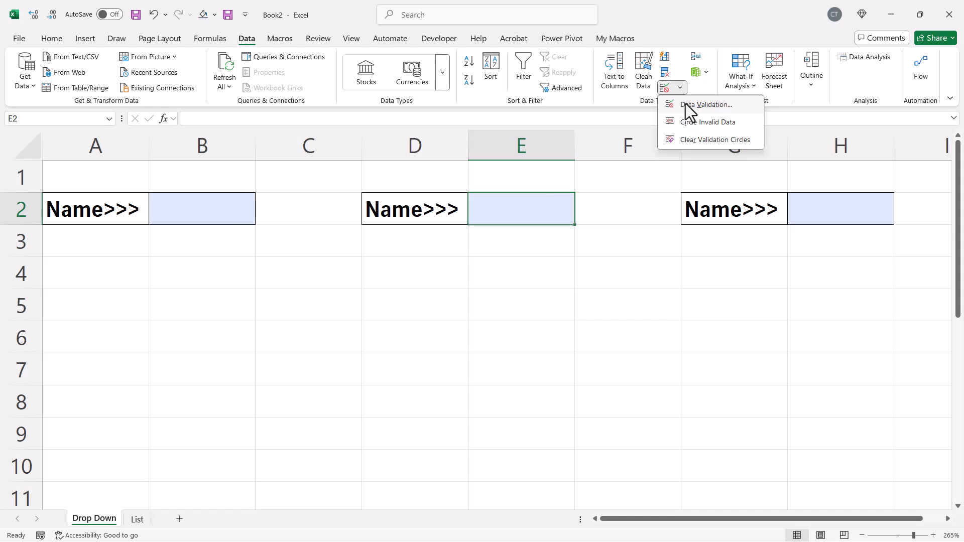
pyautogui.click(688, 104)
pyautogui.click(370, 144)
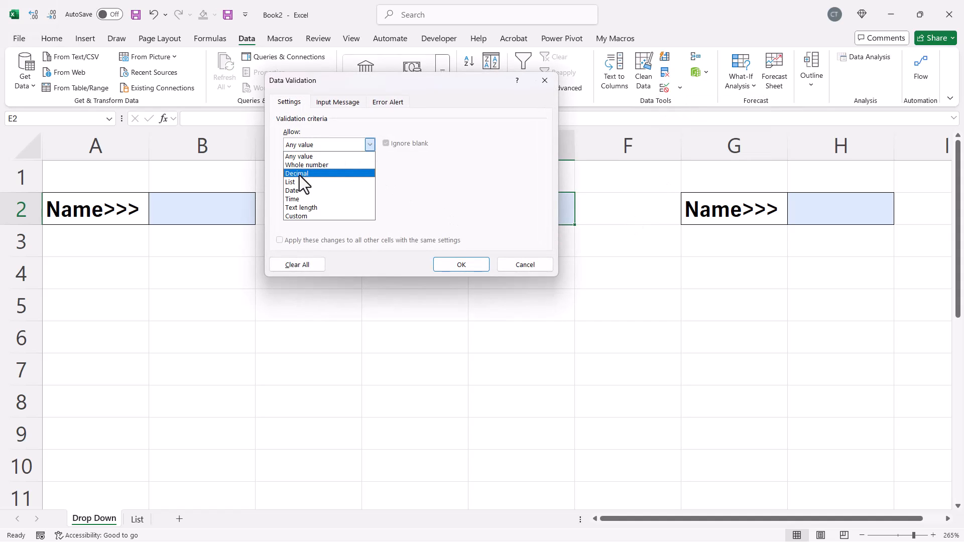
pyautogui.click(300, 180)
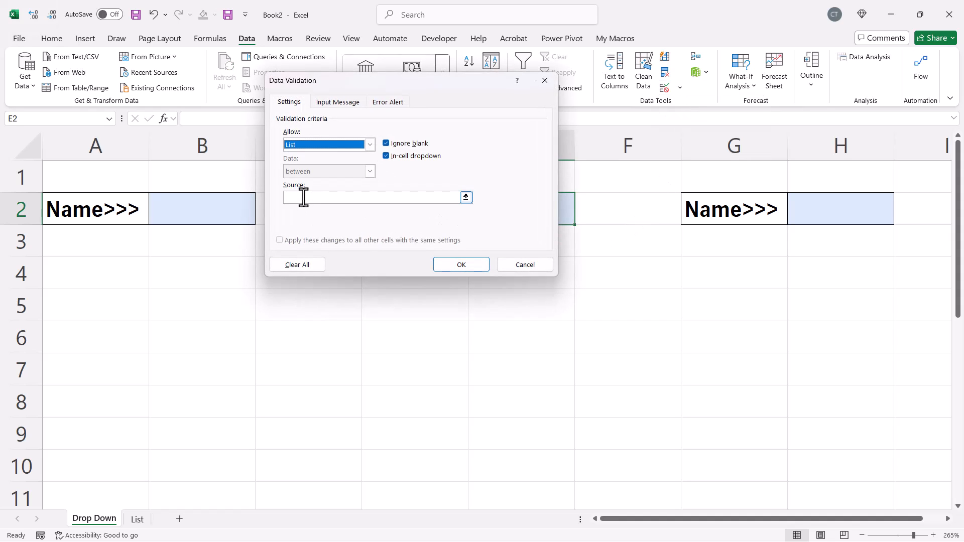
pyautogui.click(137, 522)
pyautogui.moveTo(243, 203); pyautogui.dragTo(229, 341)
pyautogui.click(451, 265)
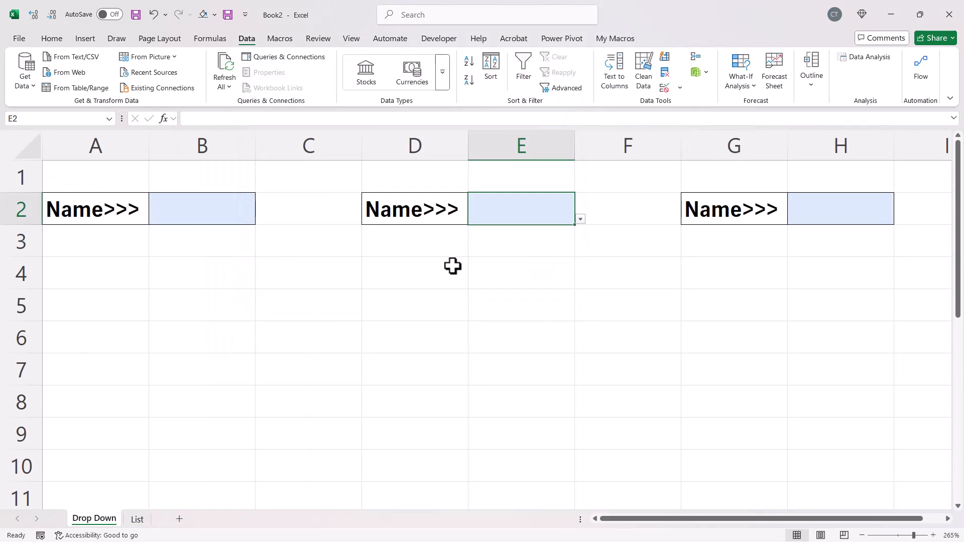
pyautogui.click(580, 220)
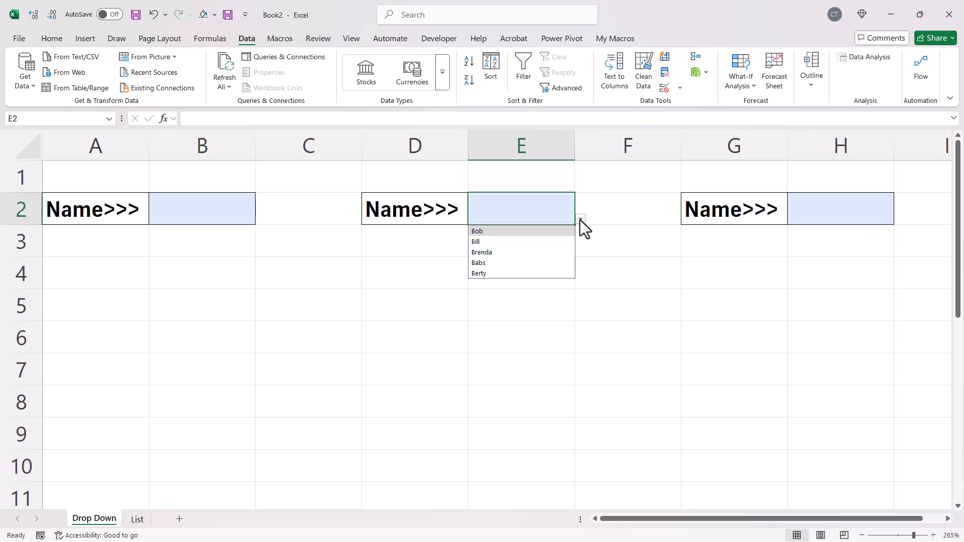
pyautogui.click(580, 220)
# Enter an additional first name in cell C7 directly below the List sheet's table and return to the Drop Down sheet
pyautogui.click(139, 523)
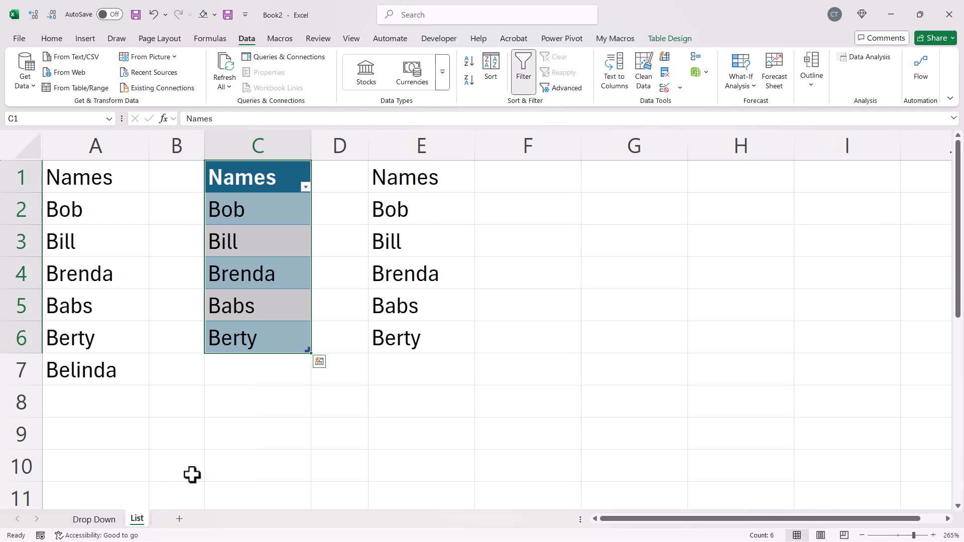
pyautogui.click(244, 371)
pyautogui.write('Beli')
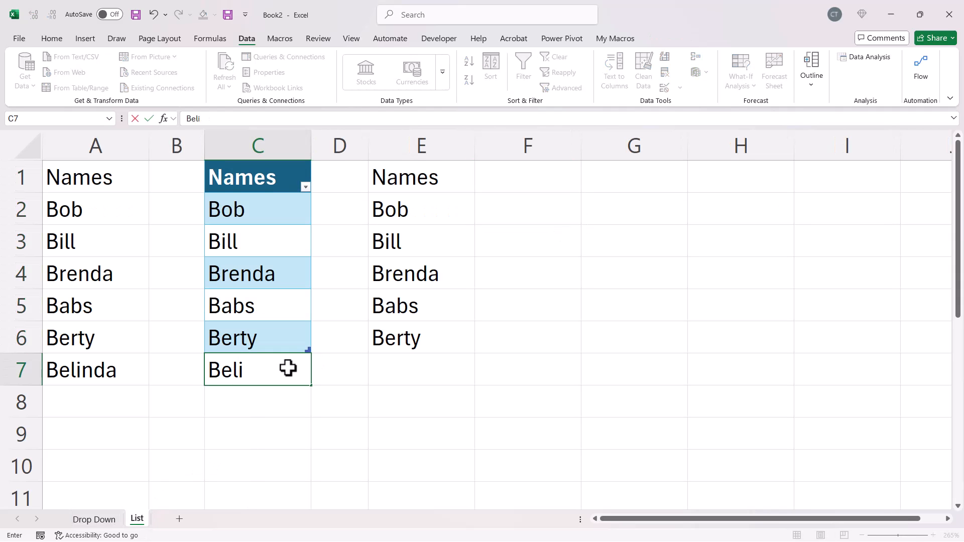
pyautogui.write('nda')
pyautogui.press('Return')
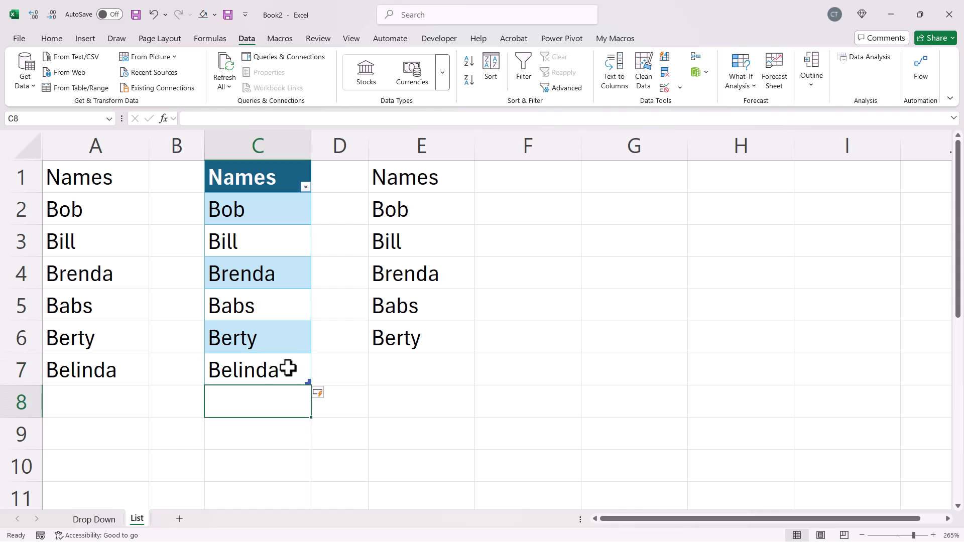
pyautogui.click(94, 519)
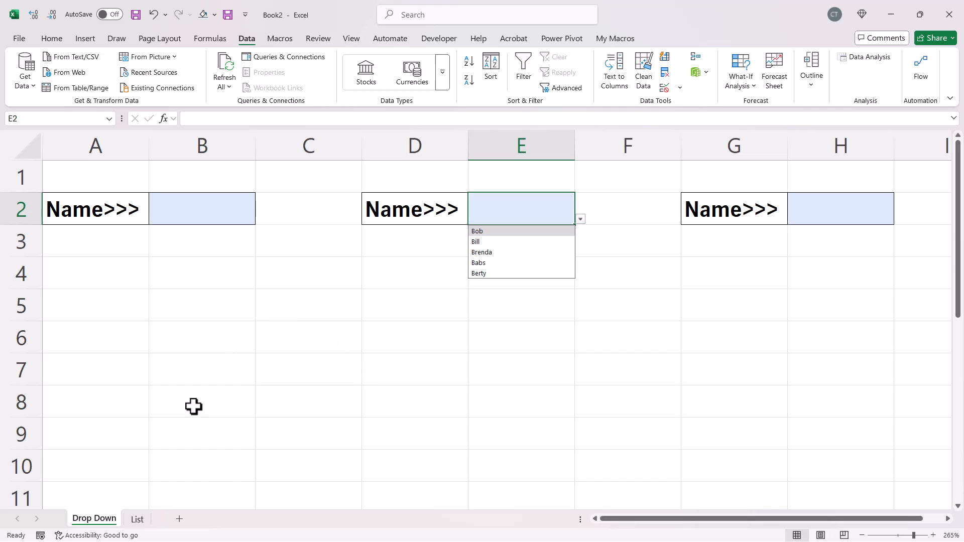
# Undo the last name entry in cell C7 of the List sheet so the cell below the table is empty
pyautogui.click(137, 520)
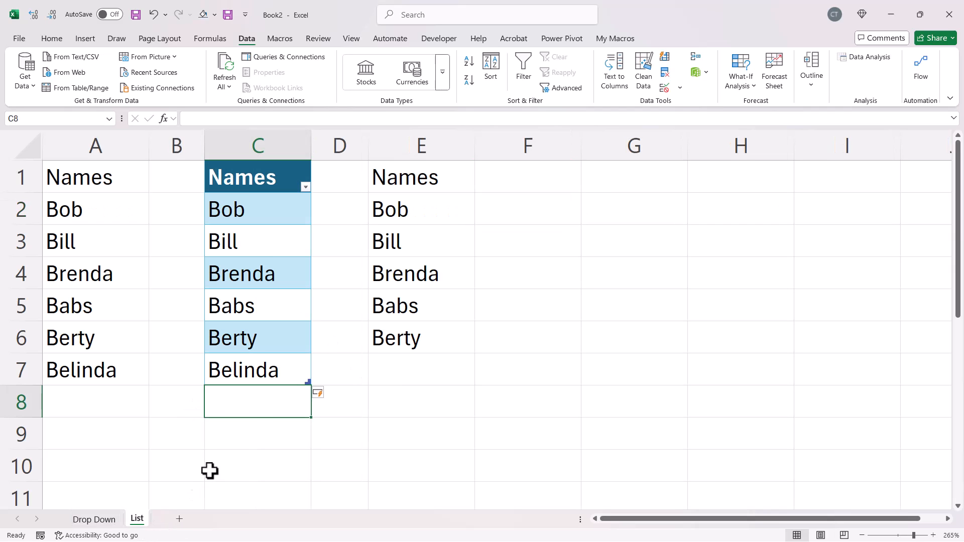
pyautogui.click(284, 366)
pyautogui.hotkey('ctrl', 'z')
pyautogui.hotkey('ctrl', 'z')
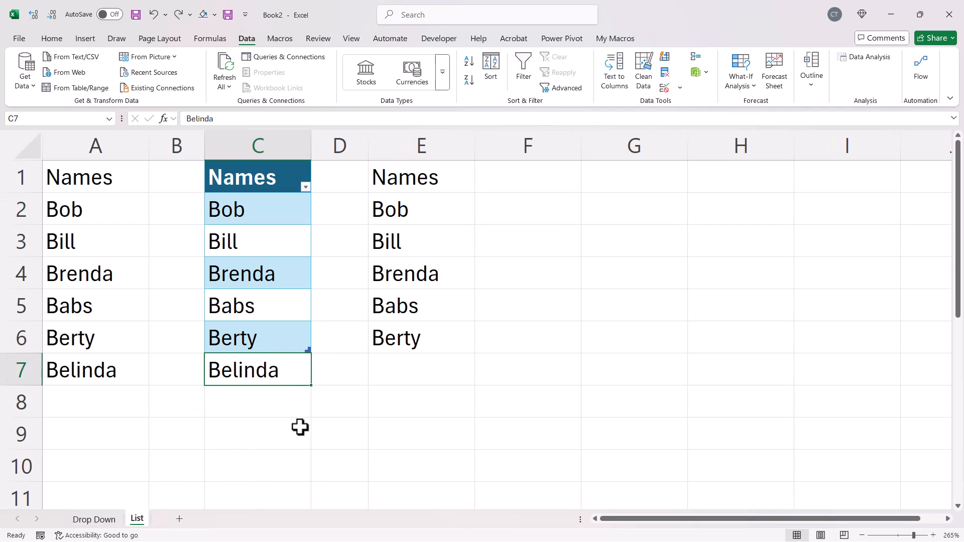
pyautogui.click(290, 279)
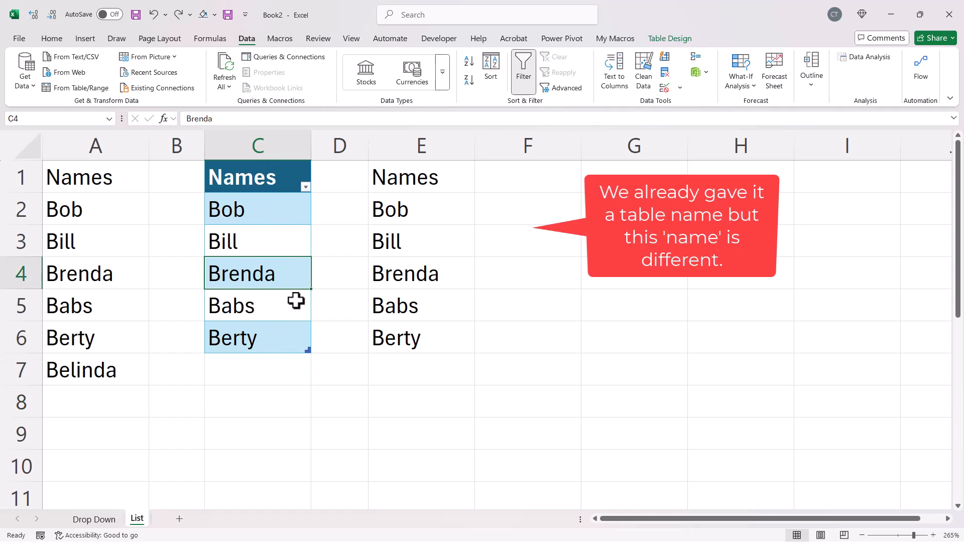
# Select the table's names in C2:C6 on the List sheet and enter Names2 as the range's name
pyautogui.moveTo(248, 211); pyautogui.dragTo(252, 320)
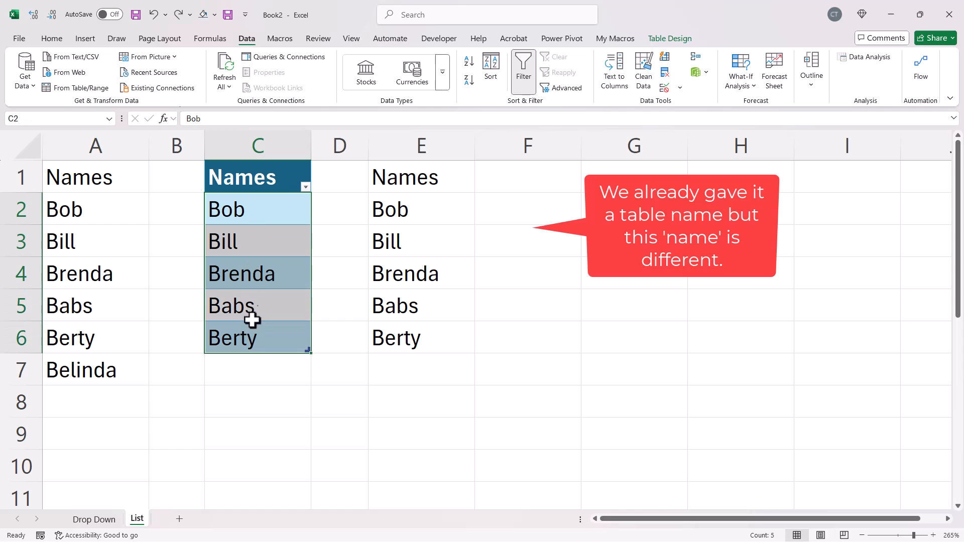
pyautogui.click(56, 118)
pyautogui.write('Names')
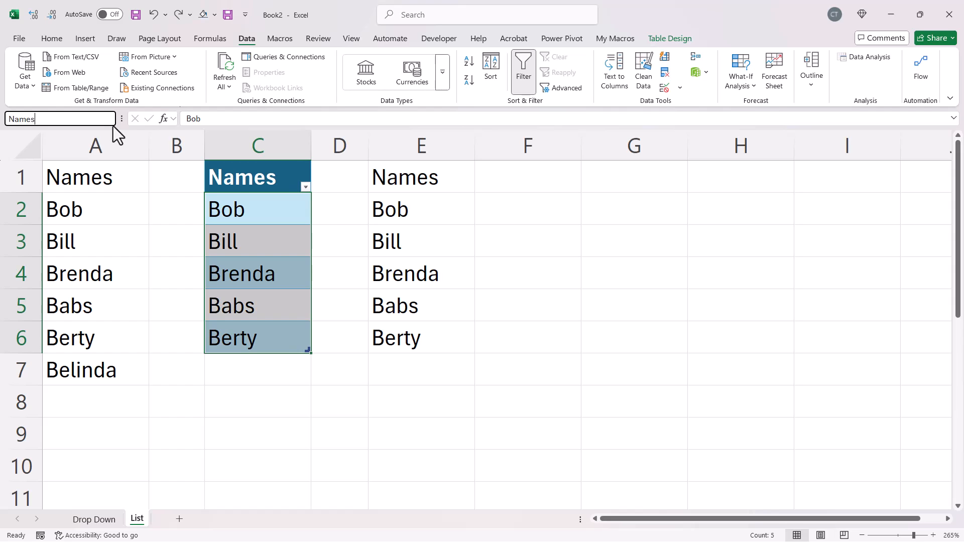
pyautogui.write('2')
pyautogui.press('Return')
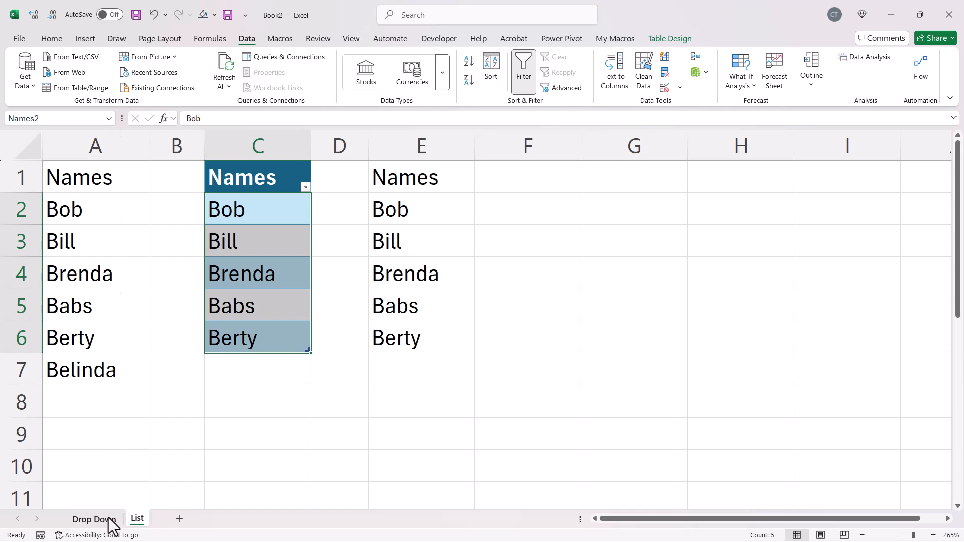
# Replace the validation source of cell E2 on the Drop Down sheet with the defined name Names3
pyautogui.click(100, 519)
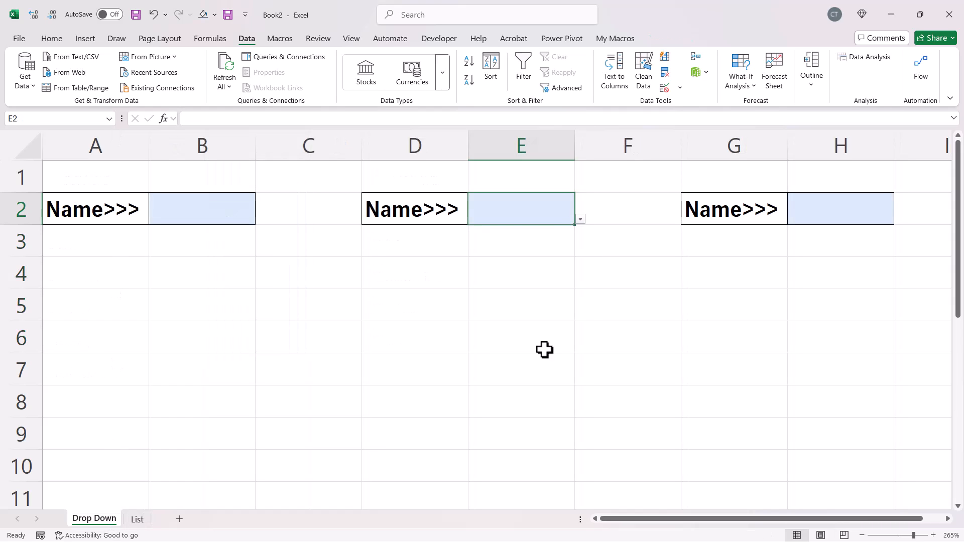
pyautogui.click(663, 89)
pyautogui.tripleClick(366, 200)
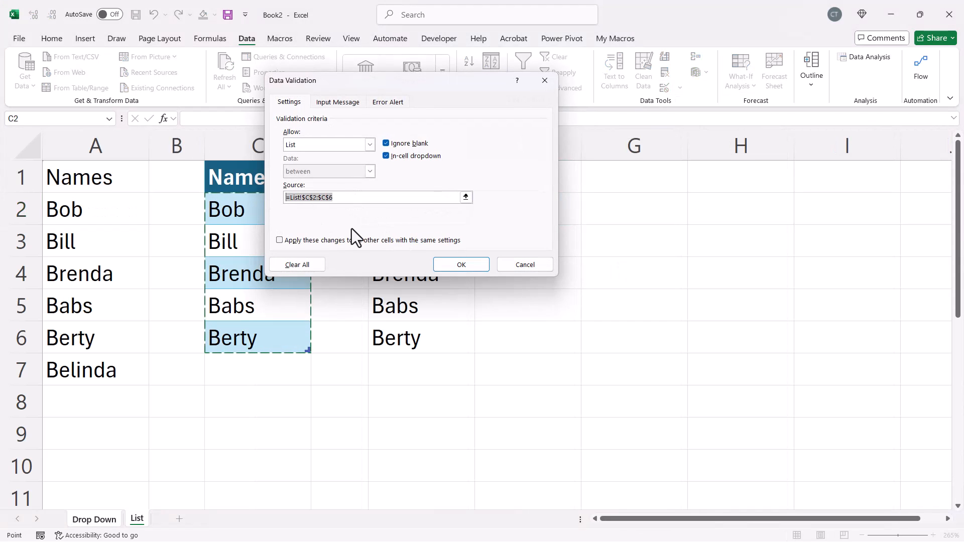
pyautogui.press('BackSpace')
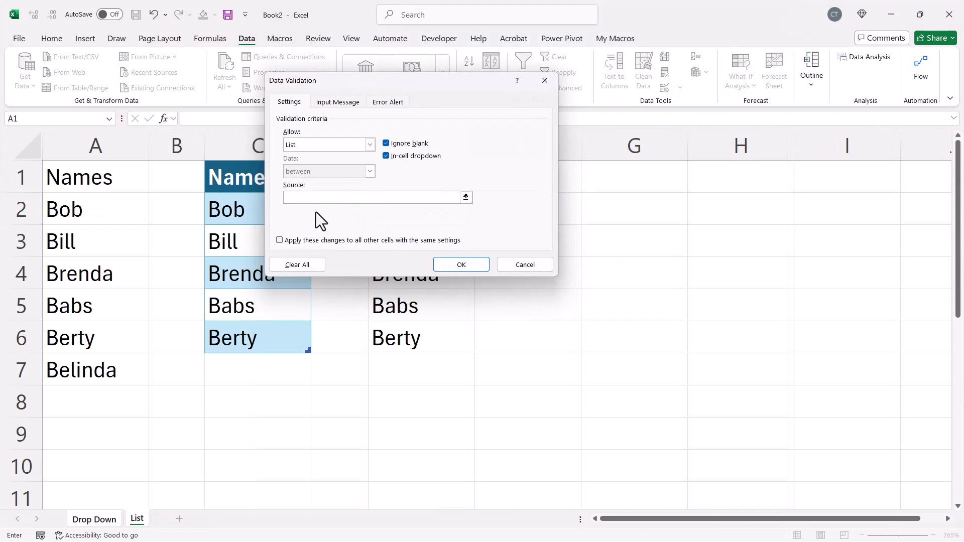
pyautogui.press('F3')
pyautogui.click(346, 147)
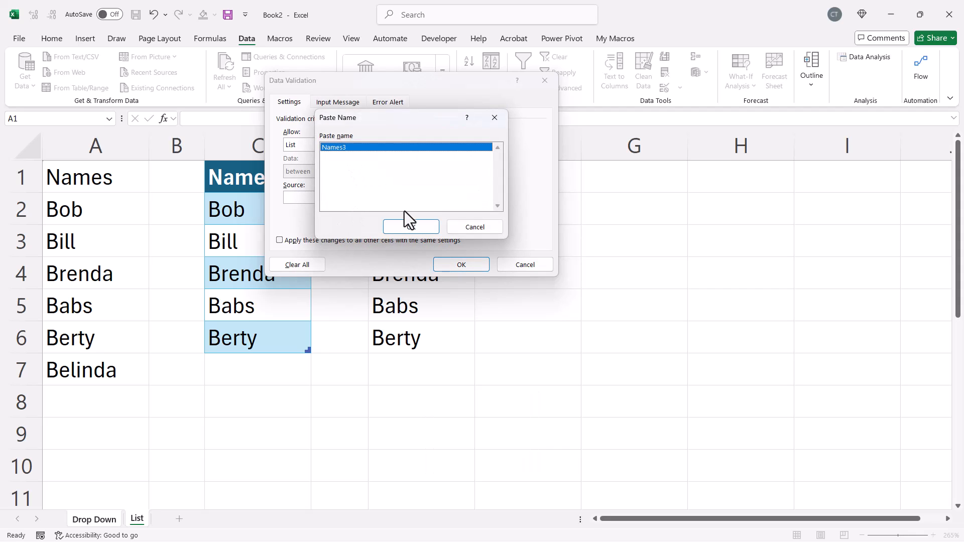
pyautogui.click(402, 224)
pyautogui.click(452, 264)
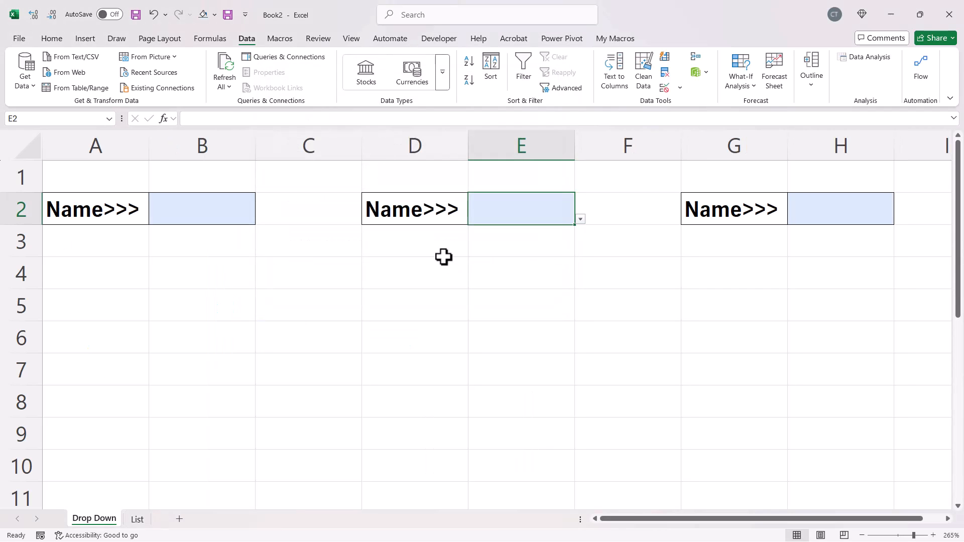
# Add a first name in C7 under the List sheet's table and check the dropdown choices of E2 on the Drop Down sheet
pyautogui.click(135, 519)
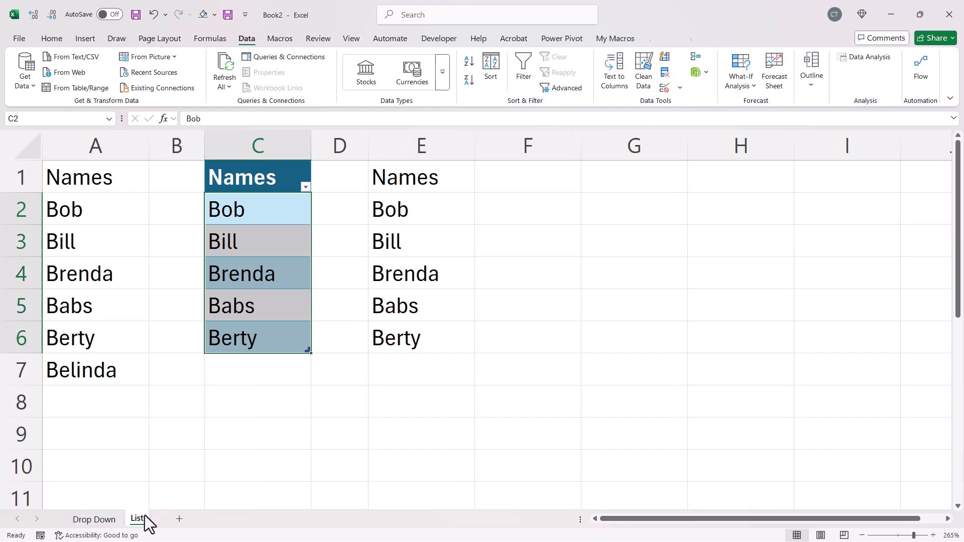
pyautogui.click(259, 377)
pyautogui.write('Belinda')
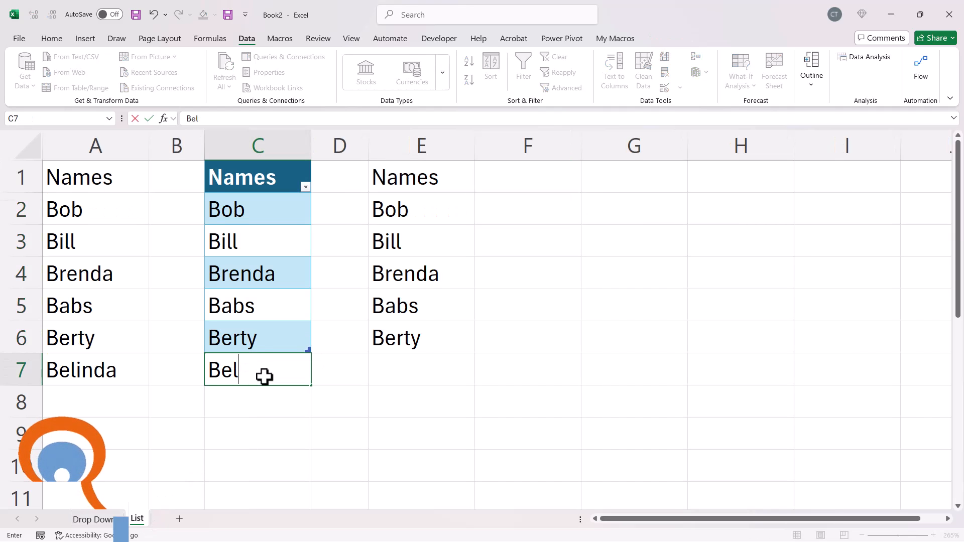
pyautogui.press('Return')
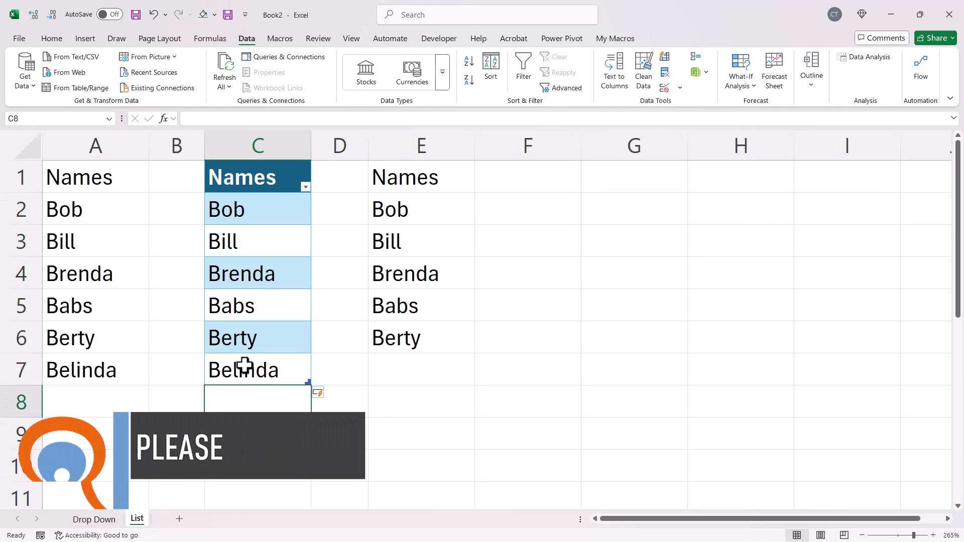
pyautogui.click(93, 520)
pyautogui.click(581, 219)
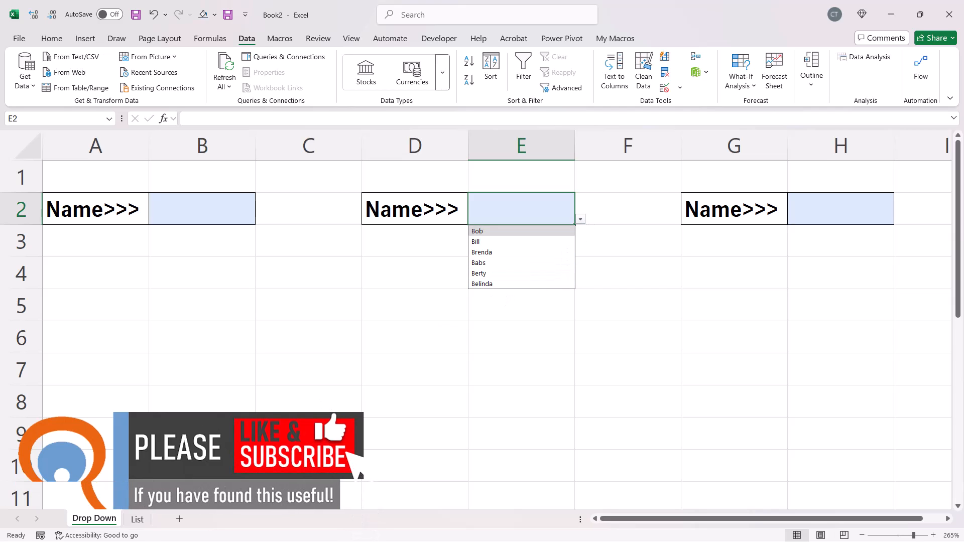
# Add another first name in cell C8 of the List sheet and check E2's dropdown choices again
pyautogui.click(136, 519)
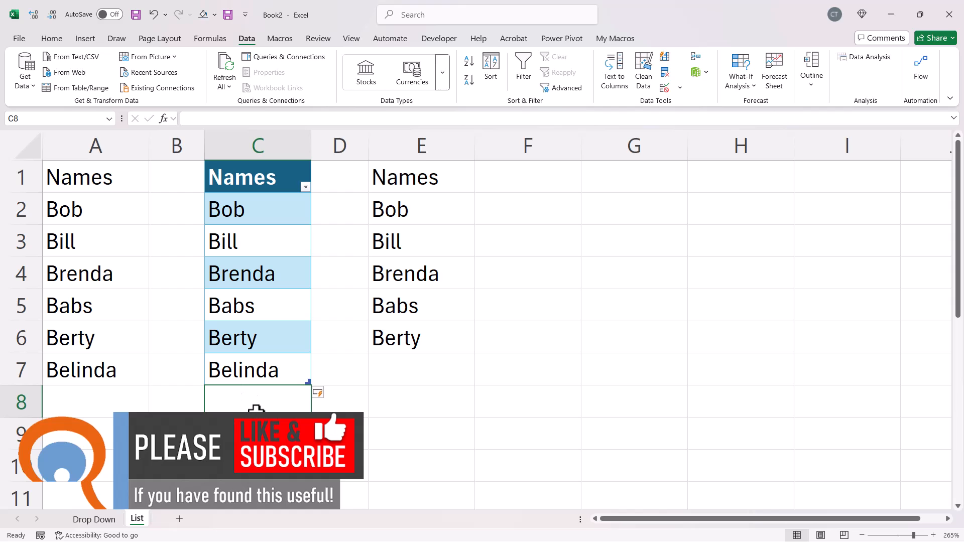
pyautogui.write('Ben')
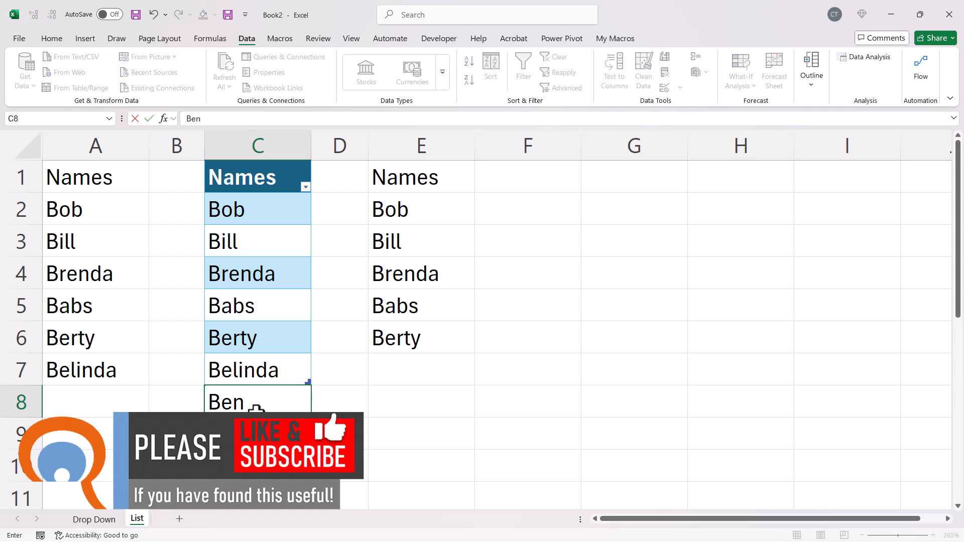
pyautogui.press('Return')
pyautogui.click(94, 519)
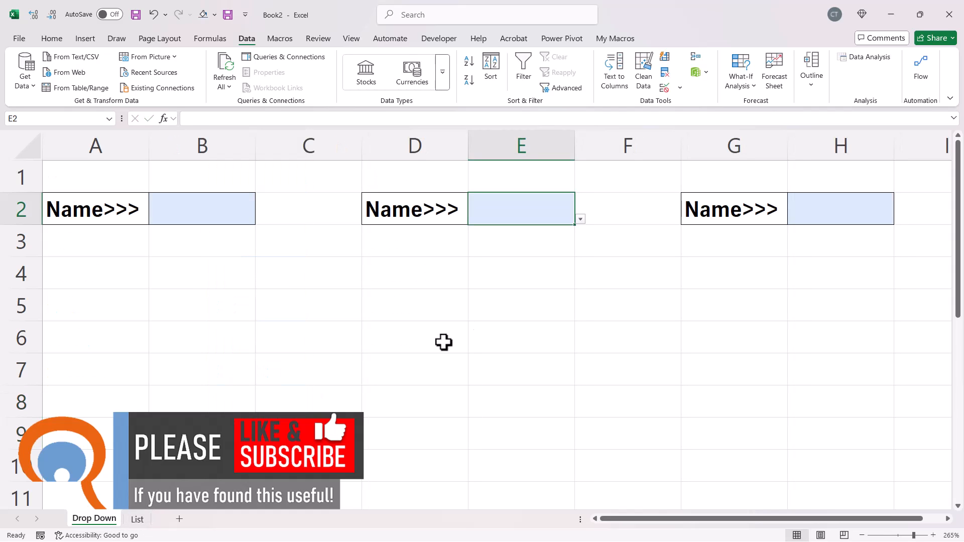
pyautogui.click(582, 216)
pyautogui.click(583, 216)
# Clear cell C5 in the List sheet's table and view how the blank affects E2's dropdown choices
pyautogui.click(137, 519)
pyautogui.click(236, 307)
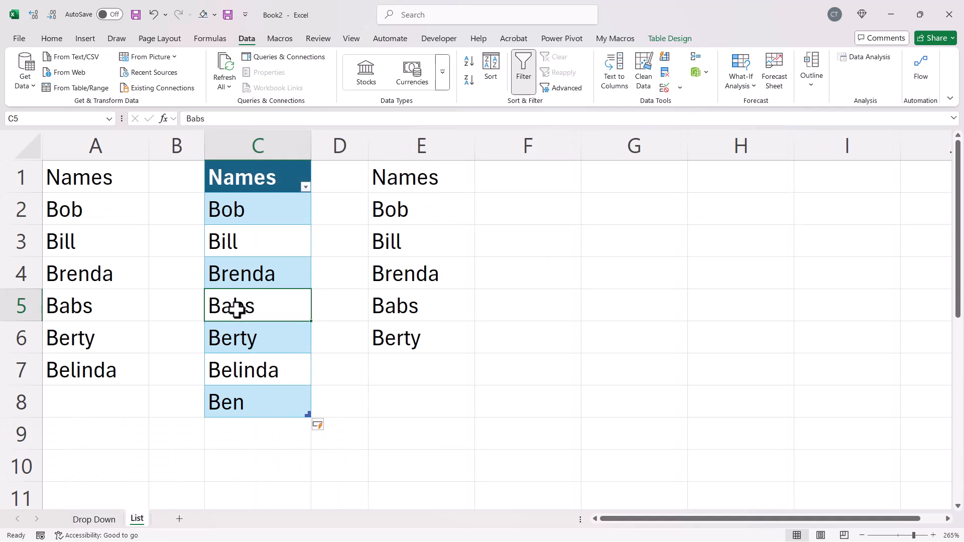
pyautogui.press('Delete')
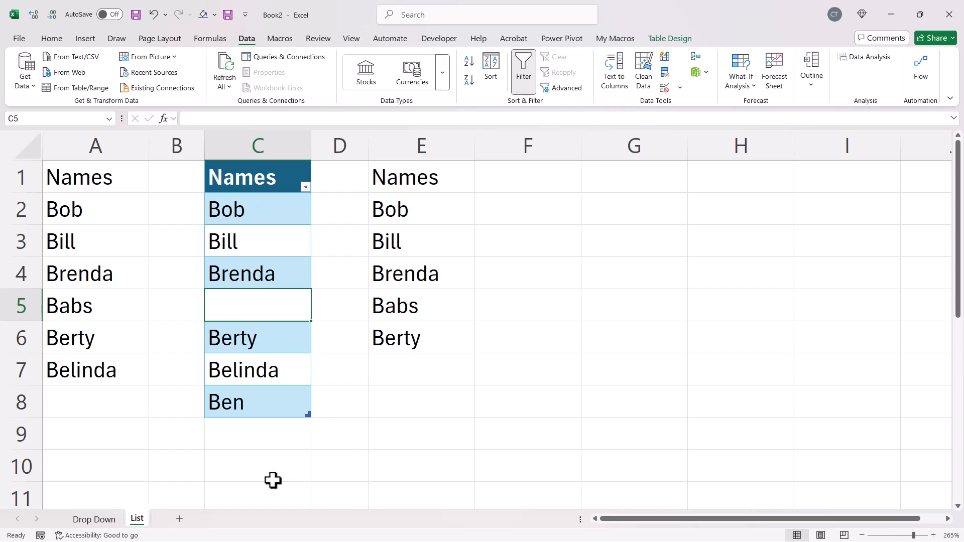
pyautogui.click(95, 520)
pyautogui.click(580, 220)
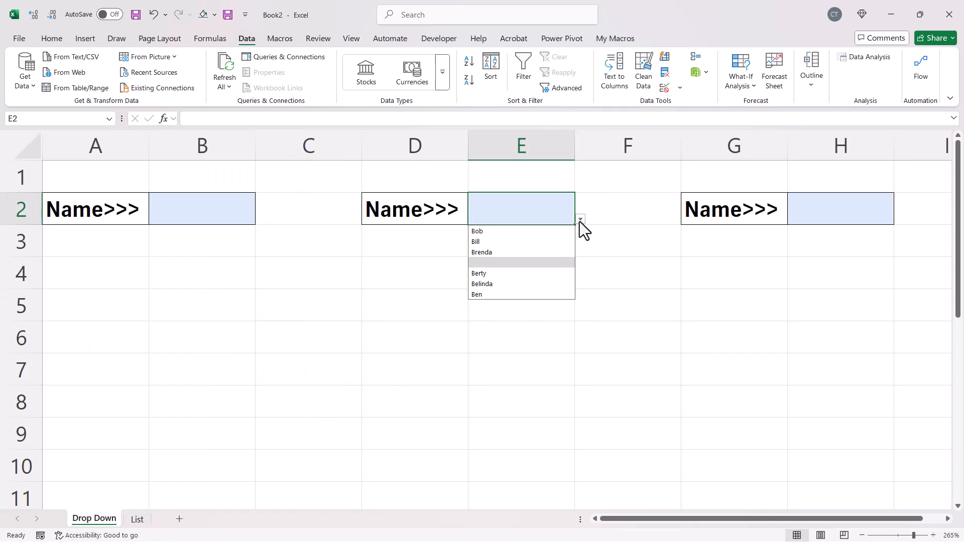
# Convert the range E1:E6 on the List sheet into a table with headers and name it Names4
pyautogui.click(138, 520)
pyautogui.click(137, 520)
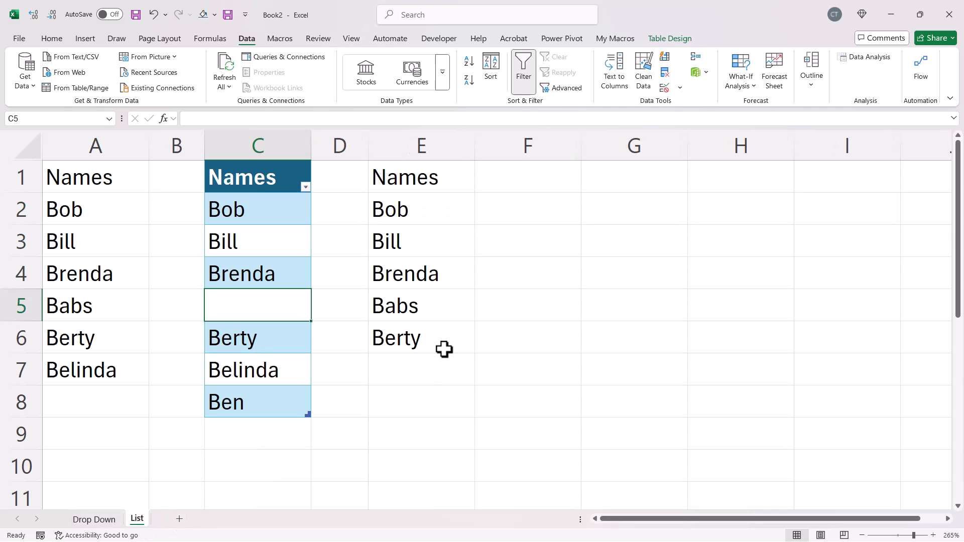
pyautogui.click(432, 220)
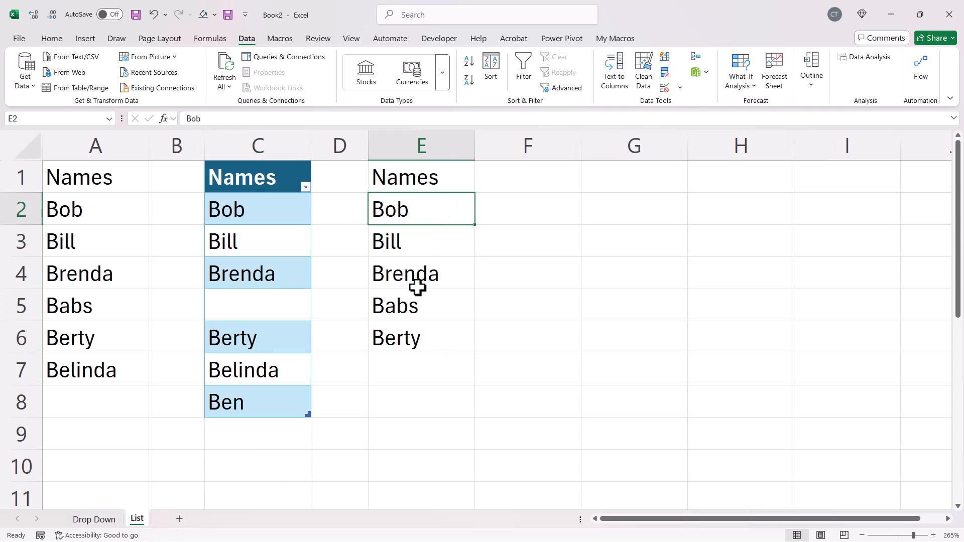
pyautogui.click(83, 38)
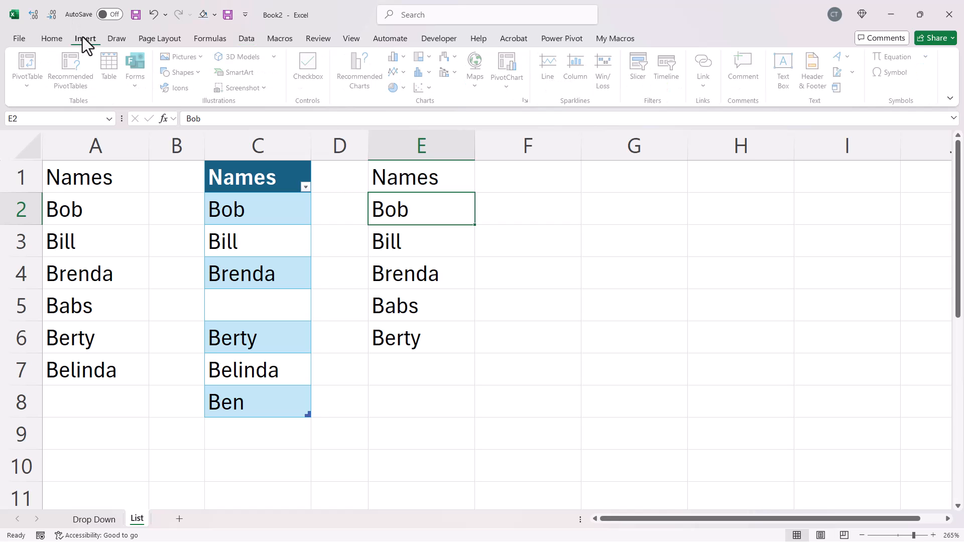
pyautogui.click(111, 66)
pyautogui.click(356, 208)
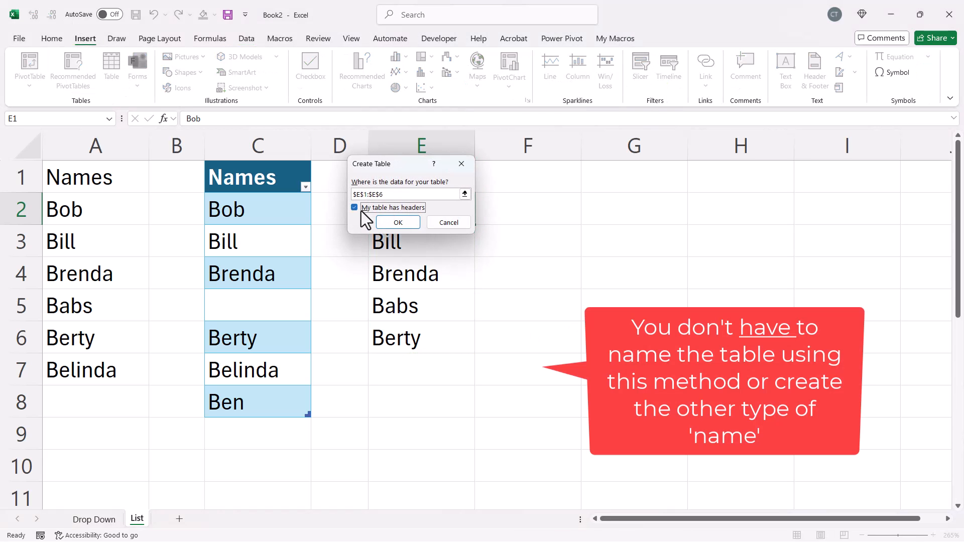
pyautogui.click(396, 222)
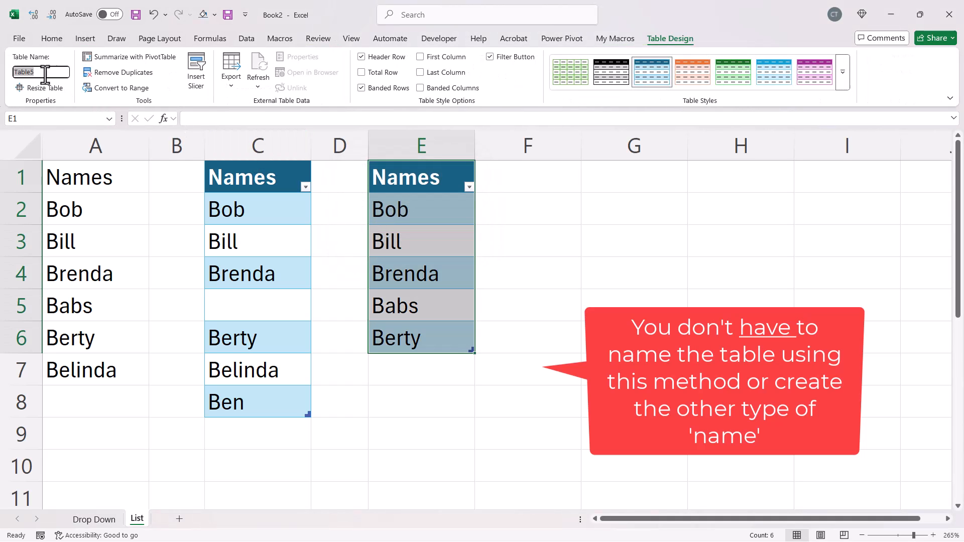
pyautogui.click(46, 72)
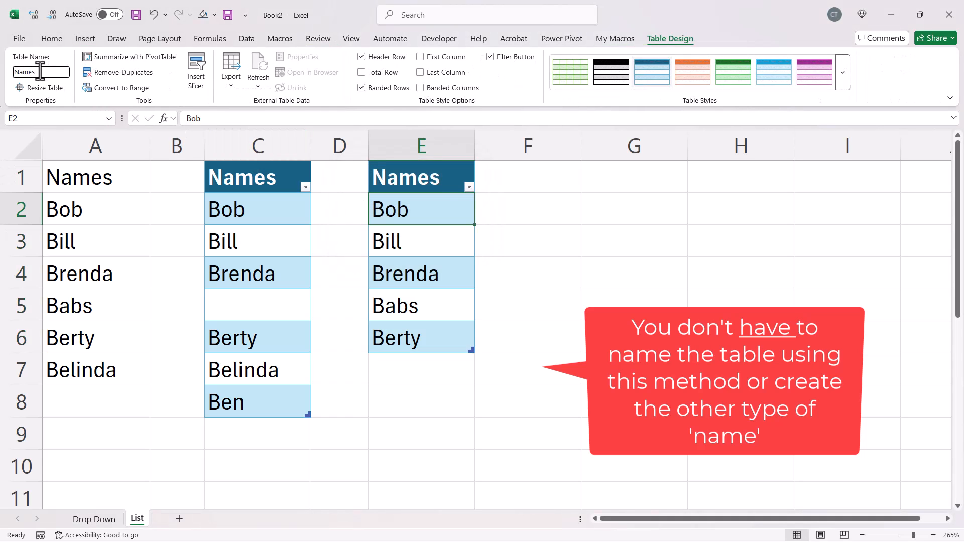
# Enter the formula =TOCOL(Names4[Names],1) in cell G2 of the List sheet to list the table's names ignoring blanks
pyautogui.click(622, 216)
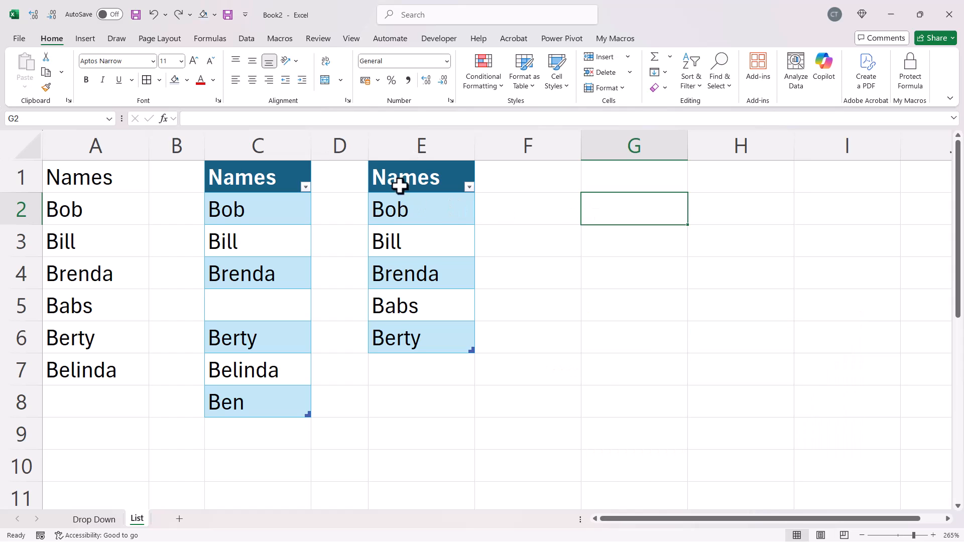
pyautogui.write('=')
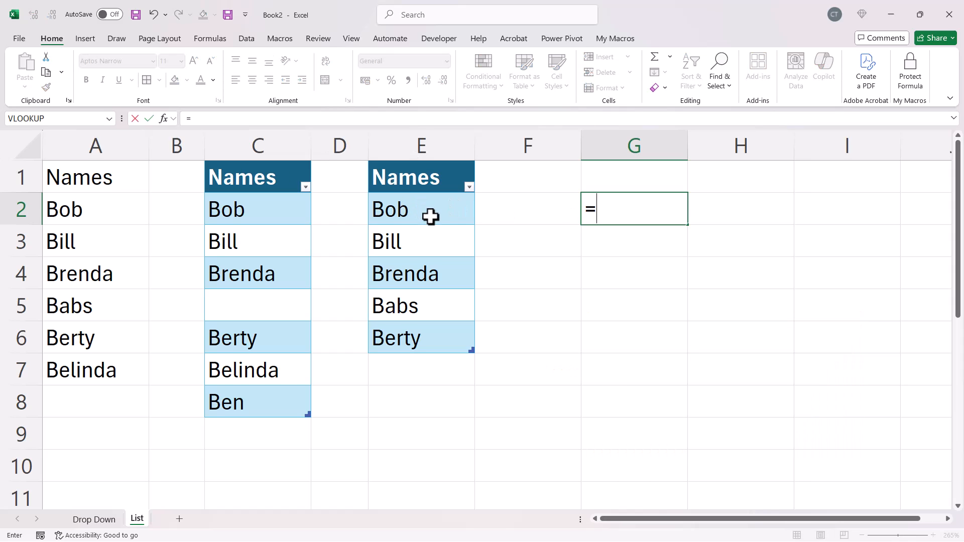
pyautogui.write('to')
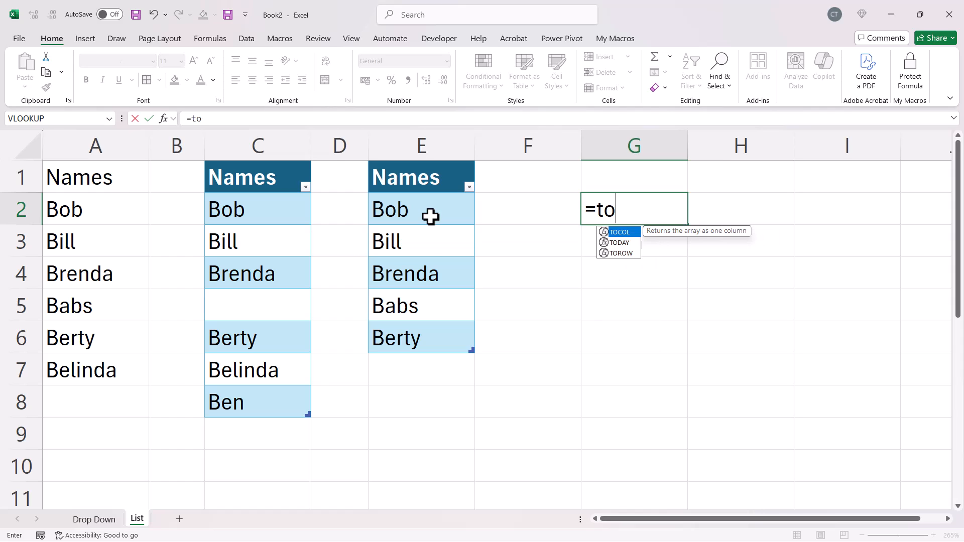
pyautogui.write('col(')
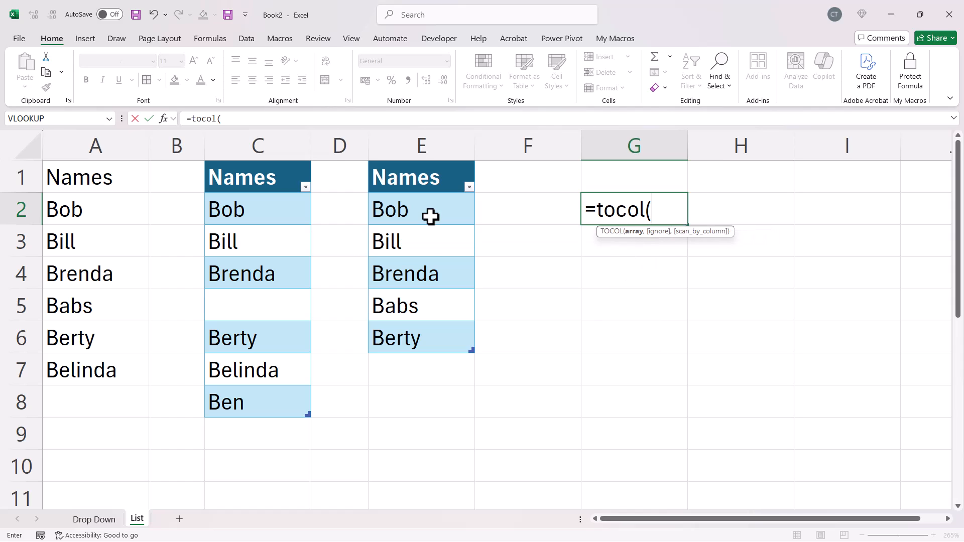
pyautogui.moveTo(436, 218); pyautogui.dragTo(423, 335)
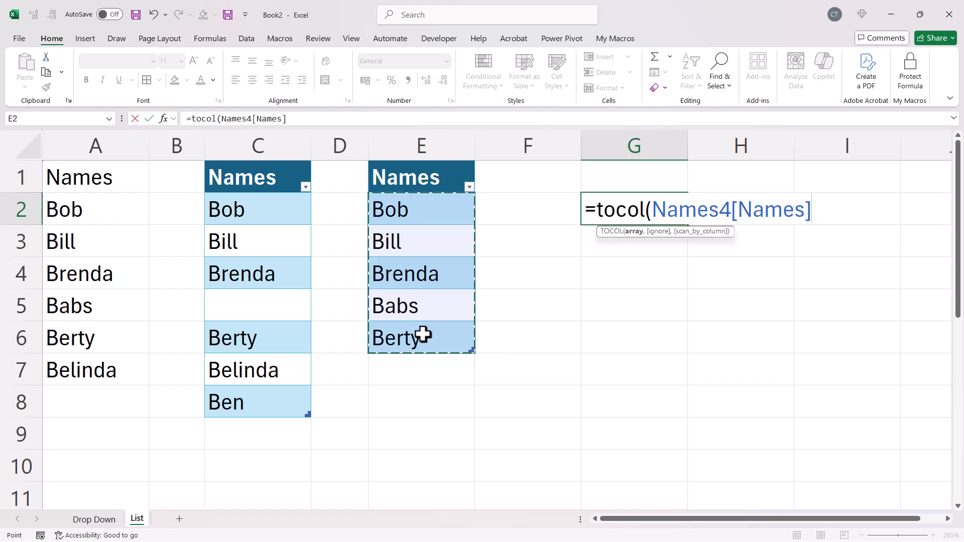
pyautogui.write(',')
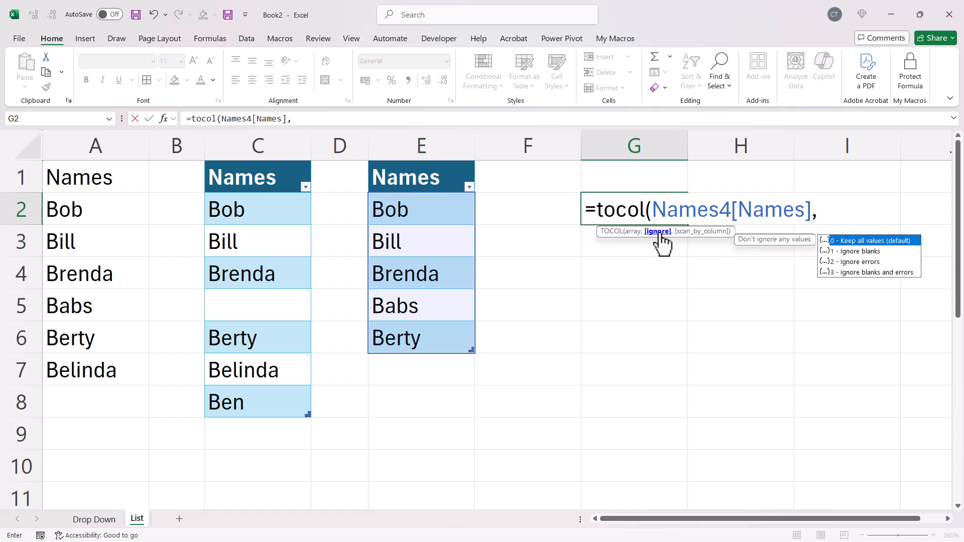
pyautogui.doubleClick(848, 251)
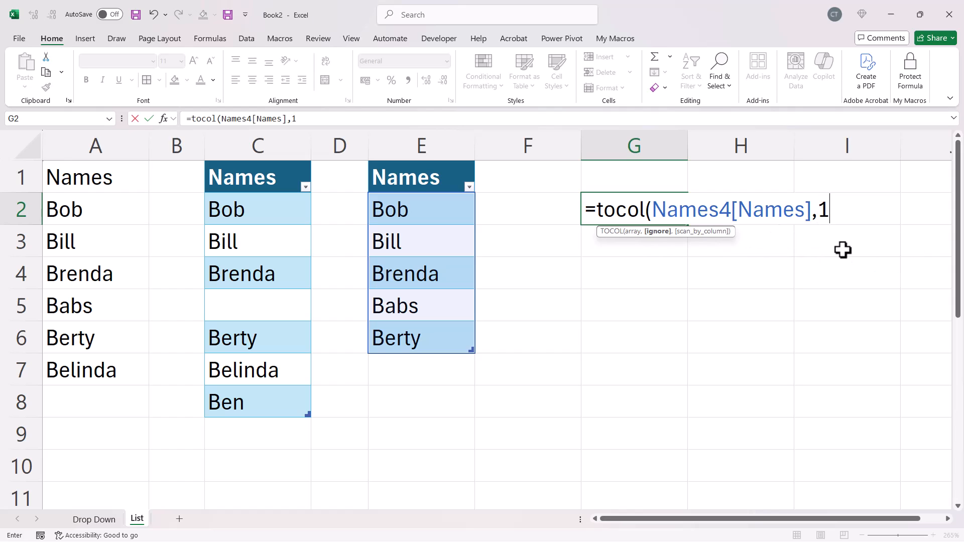
pyautogui.press('Return')
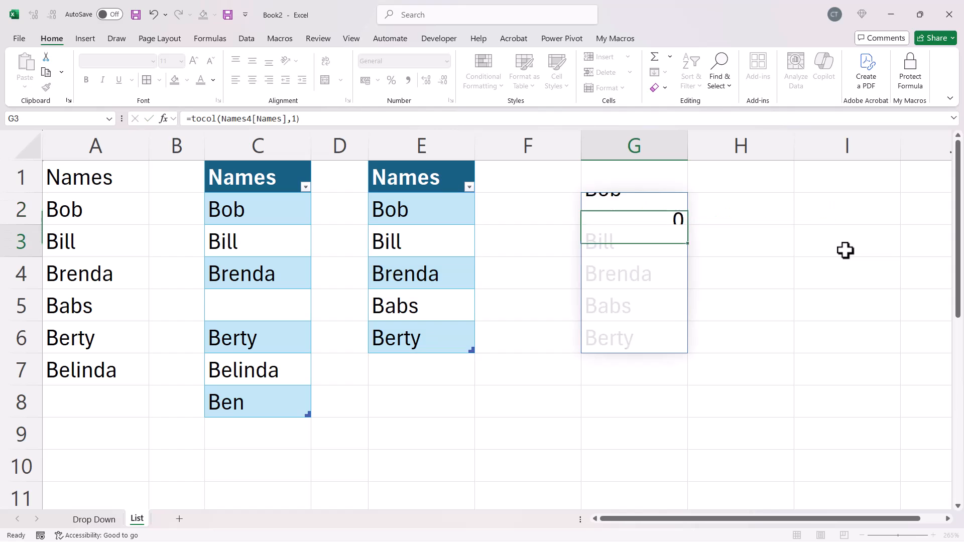
# Clear cell E4 in the List sheet's Names4 table to test how the TOCOL list handles a blank
pyautogui.click(427, 267)
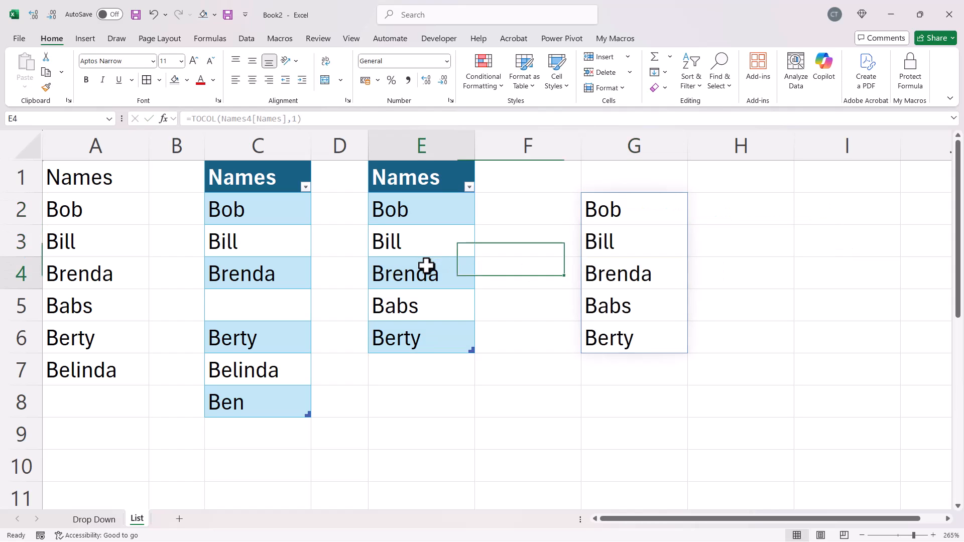
pyautogui.press('Delete')
pyautogui.click(428, 371)
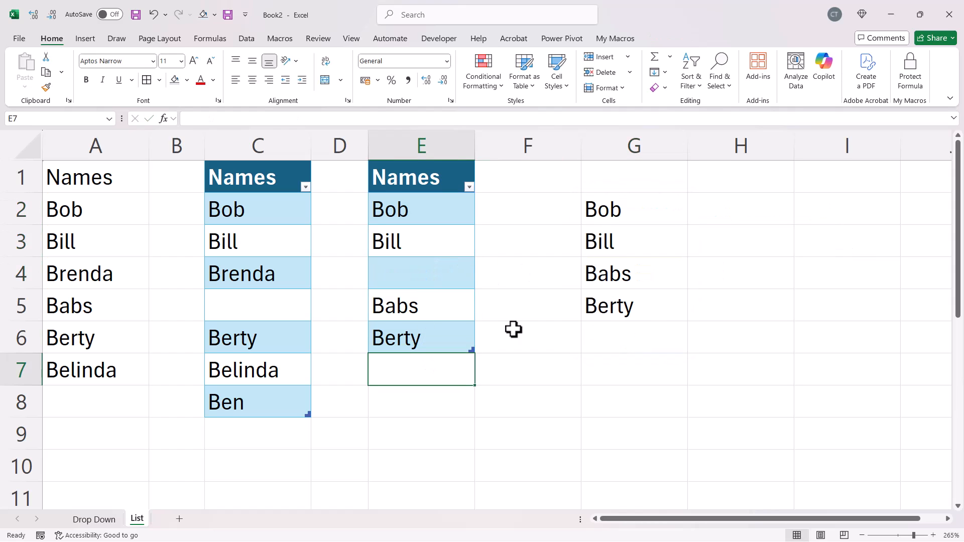
# Sort the blank-ignoring list alphabetically by changing G2's formula to =SORT(TOCOL(Names4[Names],1))
pyautogui.doubleClick(629, 213)
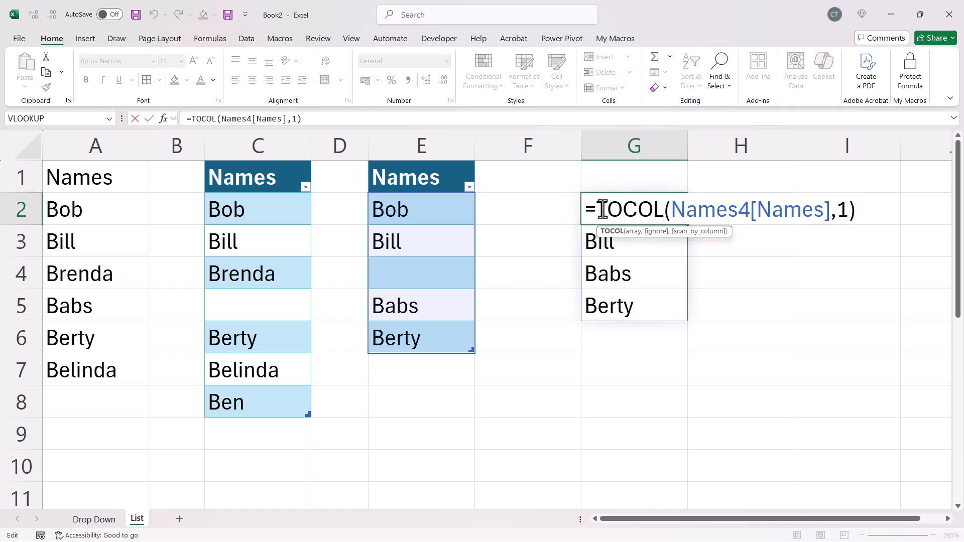
pyautogui.write('SORT(')
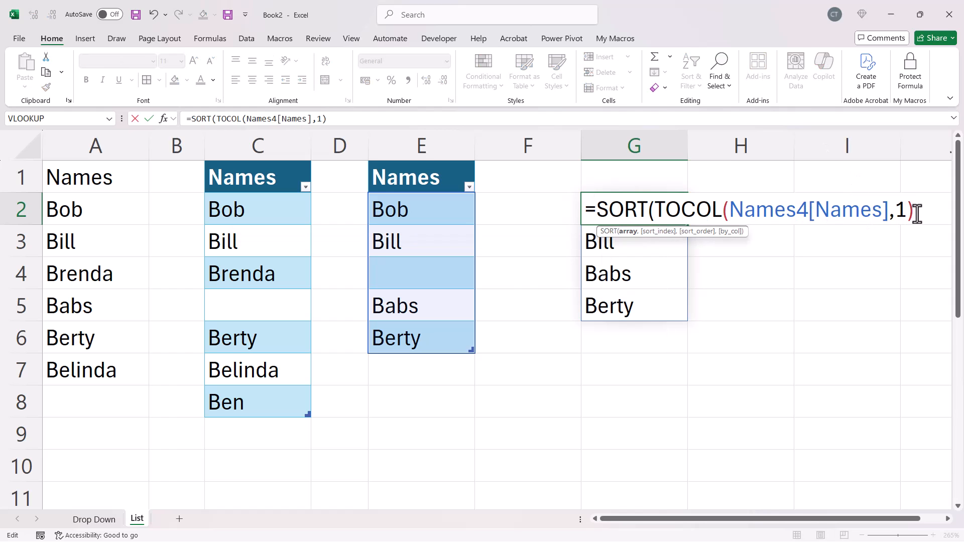
pyautogui.press('Return')
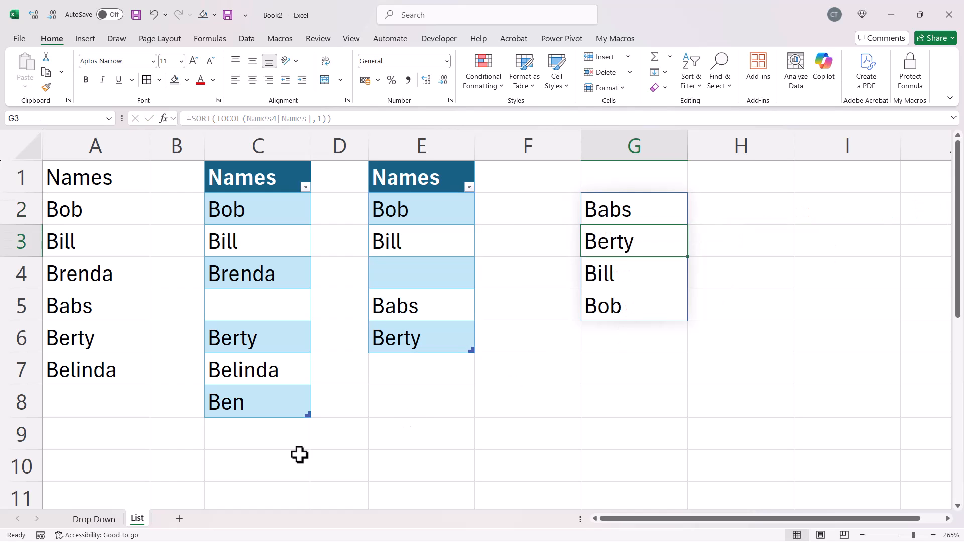
# Add list data validation to cell H2 of the Drop Down sheet with the source =List!$G$2# and view its dropdown choices
pyautogui.click(103, 522)
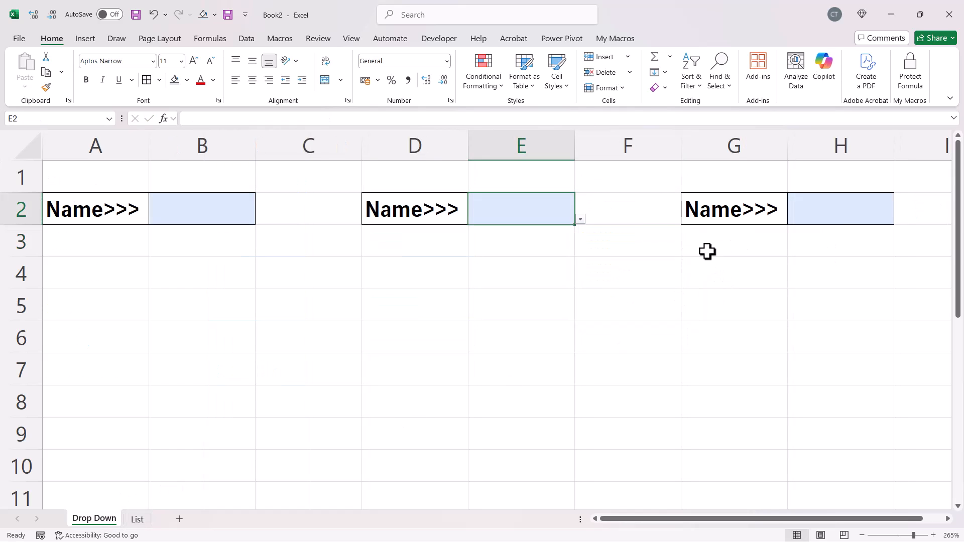
pyautogui.click(826, 211)
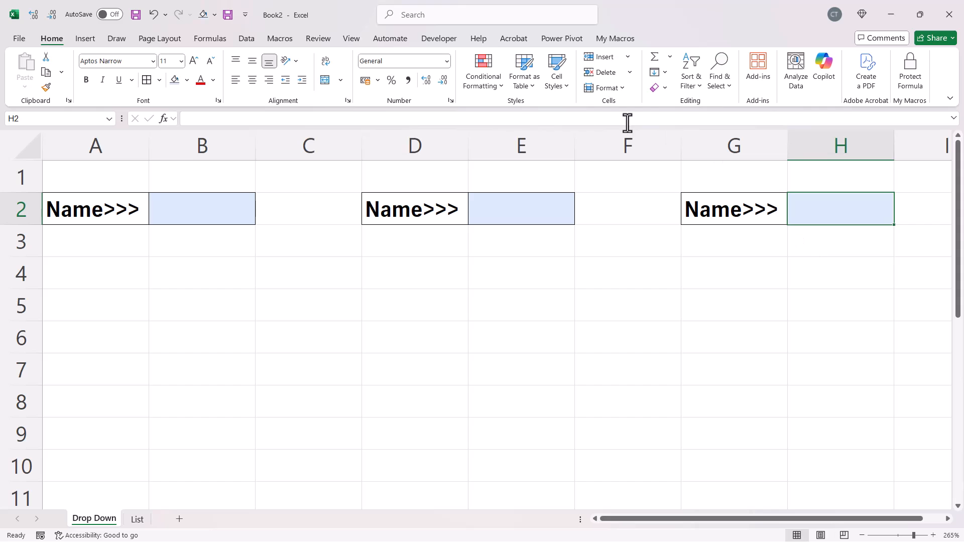
pyautogui.click(243, 39)
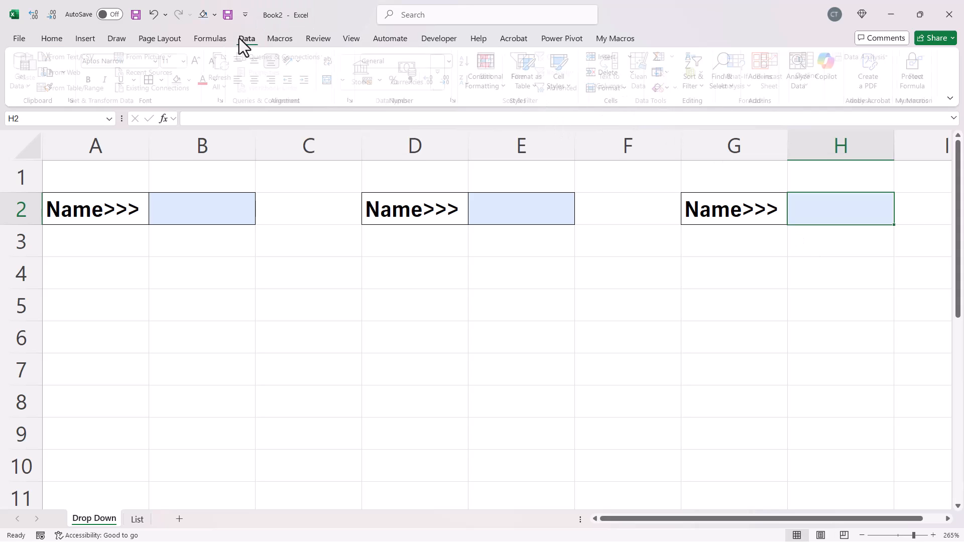
pyautogui.click(664, 91)
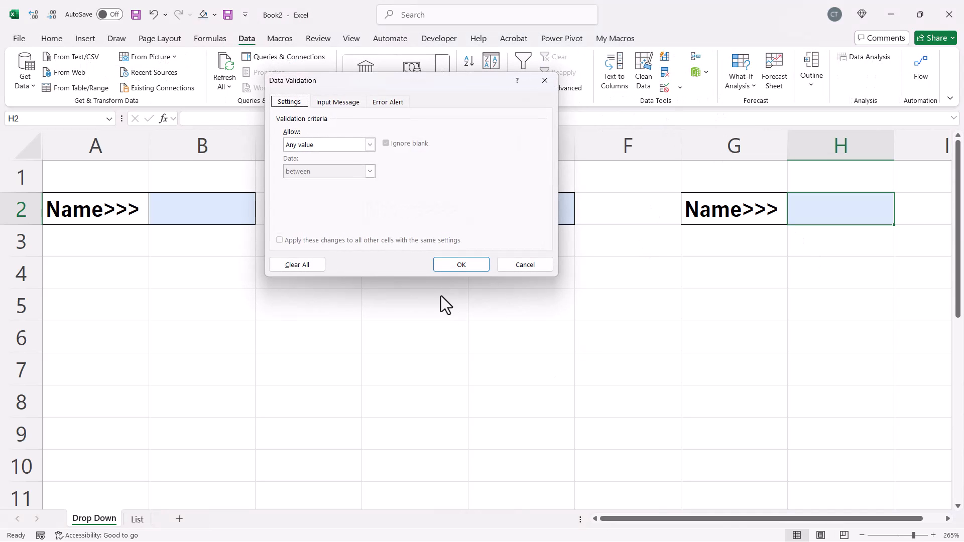
pyautogui.click(370, 145)
pyautogui.click(323, 182)
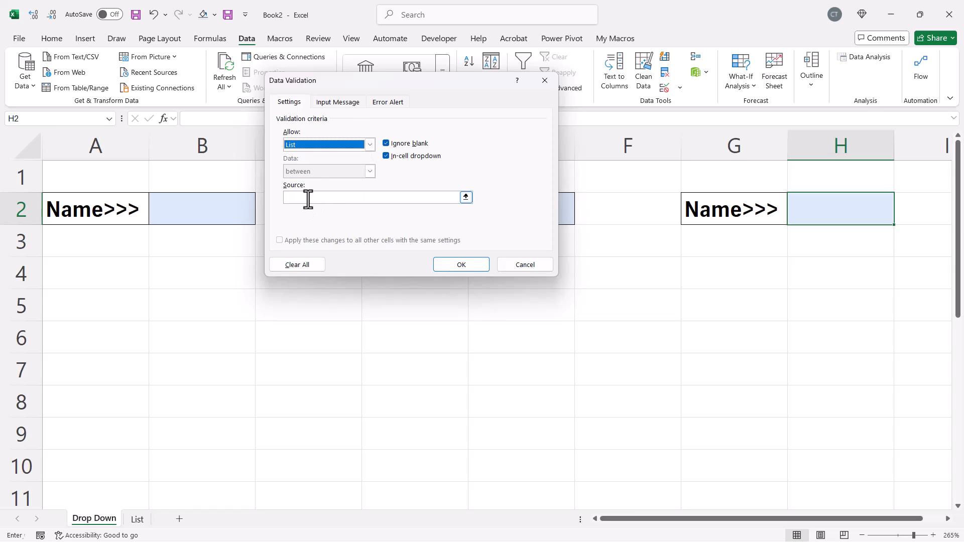
pyautogui.click(308, 197)
pyautogui.click(133, 521)
pyautogui.click(623, 209)
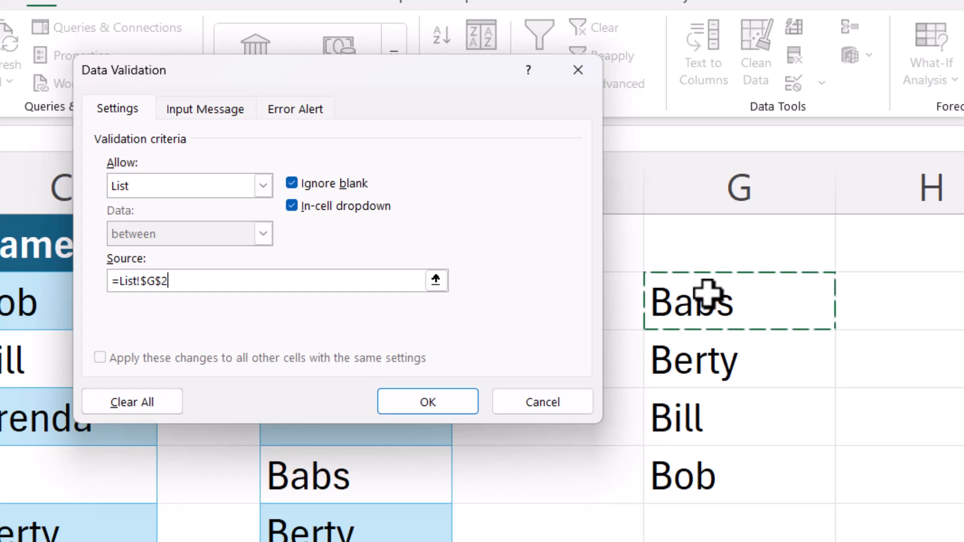
pyautogui.write('#')
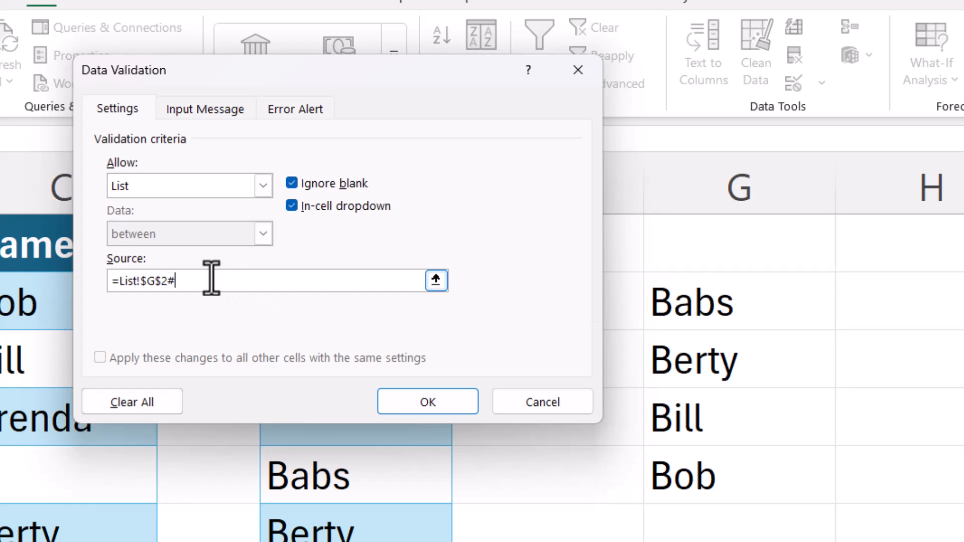
pyautogui.click(428, 403)
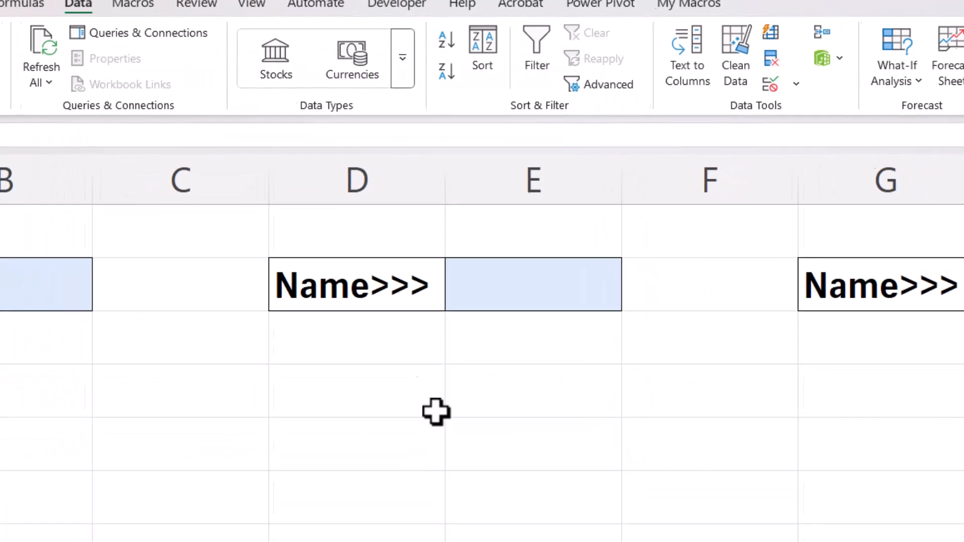
pyautogui.click(934, 230)
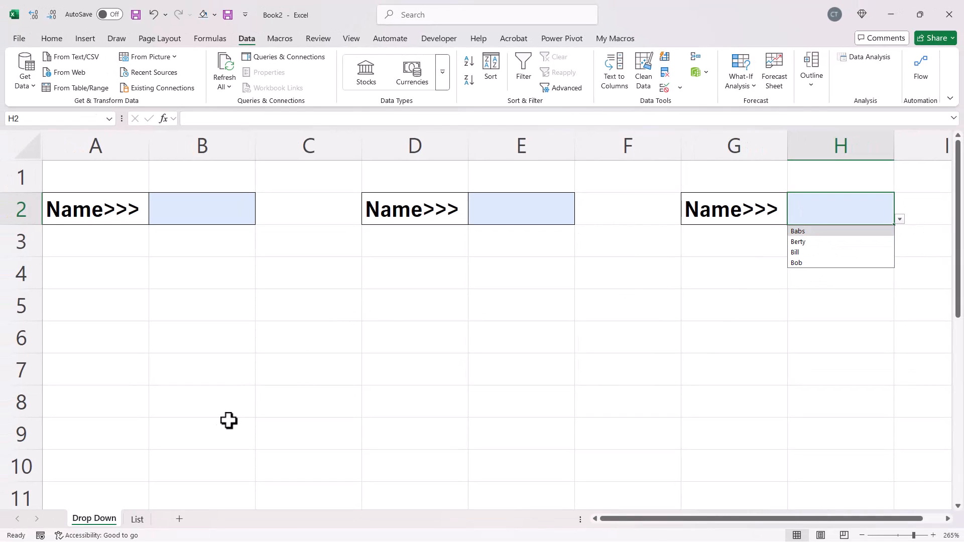
# Add another first name in cell E7 of the List sheet and check H2's dropdown choices on the Drop Down sheet
pyautogui.click(136, 519)
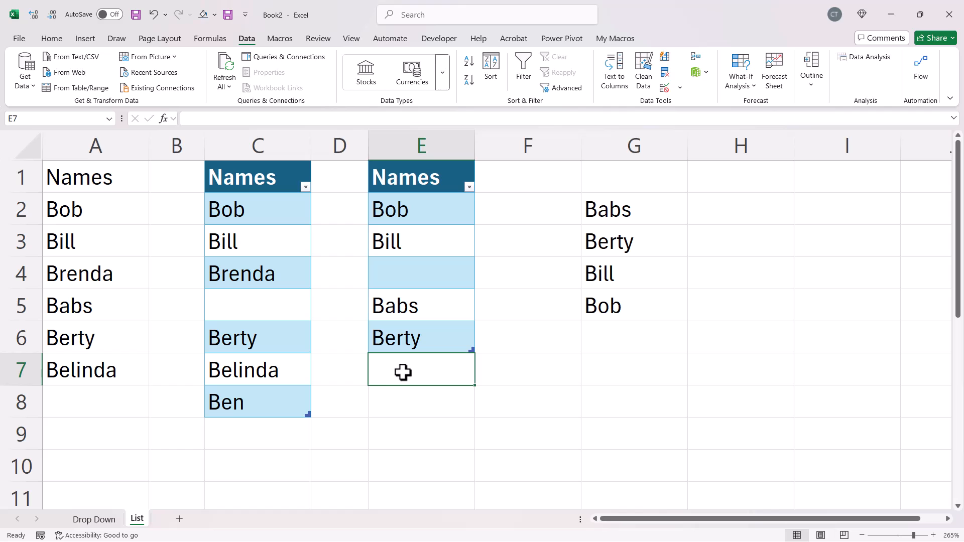
pyautogui.write('Belinda')
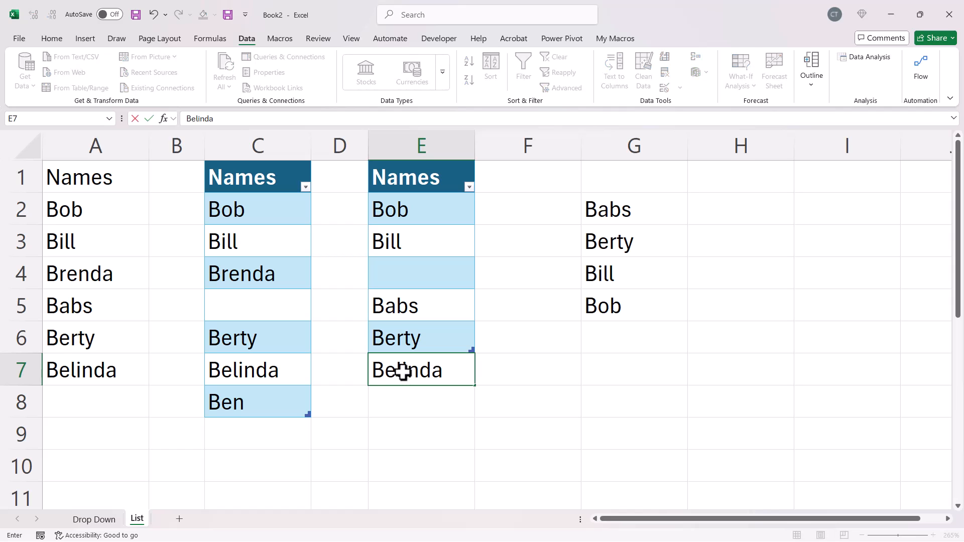
pyautogui.click(439, 421)
pyautogui.click(108, 520)
pyautogui.click(899, 219)
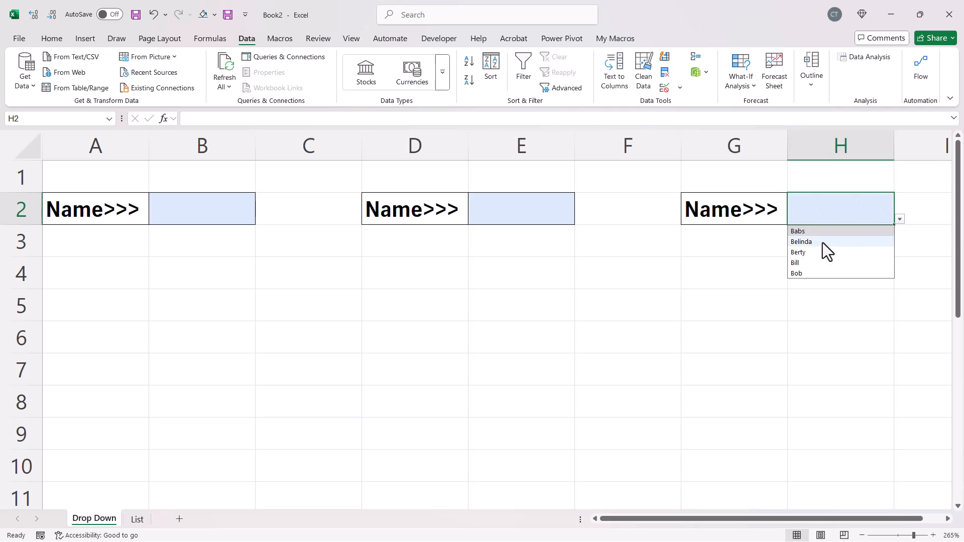